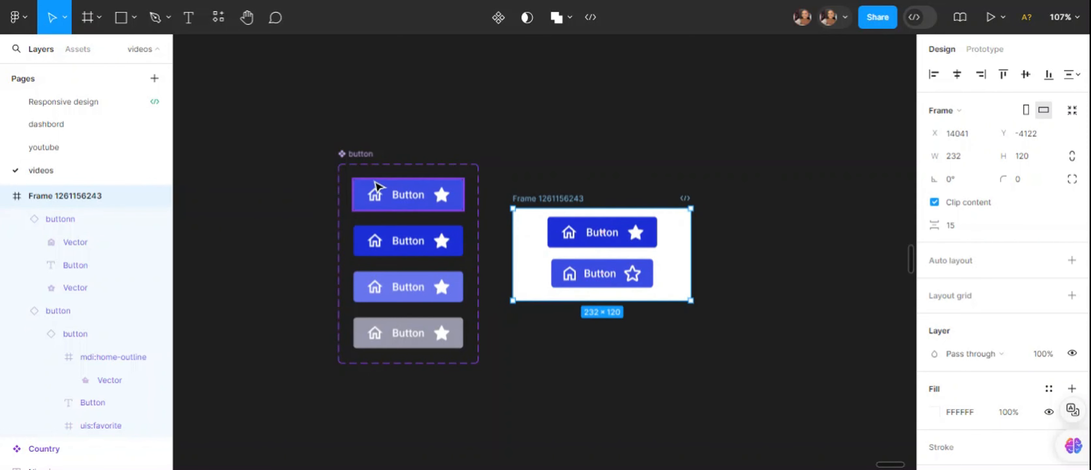
Reposition the button component set beside the white frame that holds the two example buttons
drag(363, 163, 391, 150)
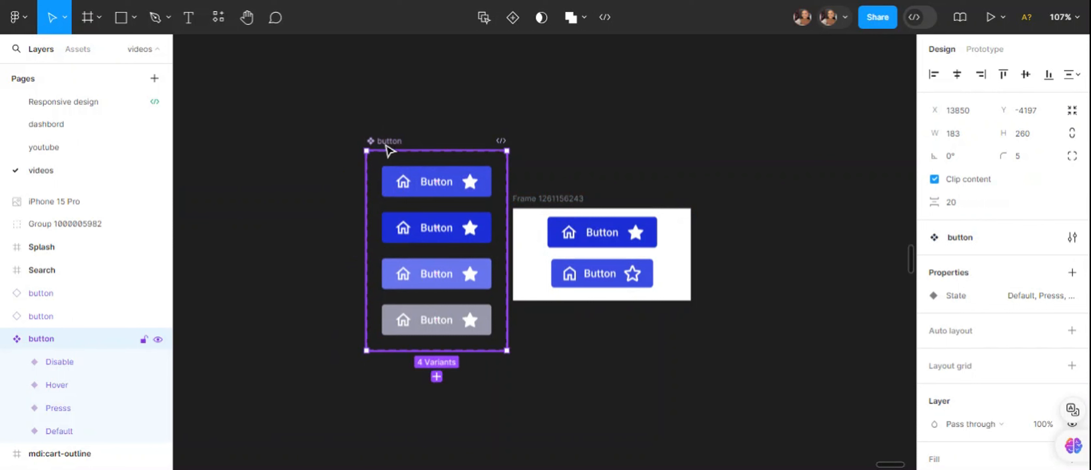
drag(378, 155, 364, 159)
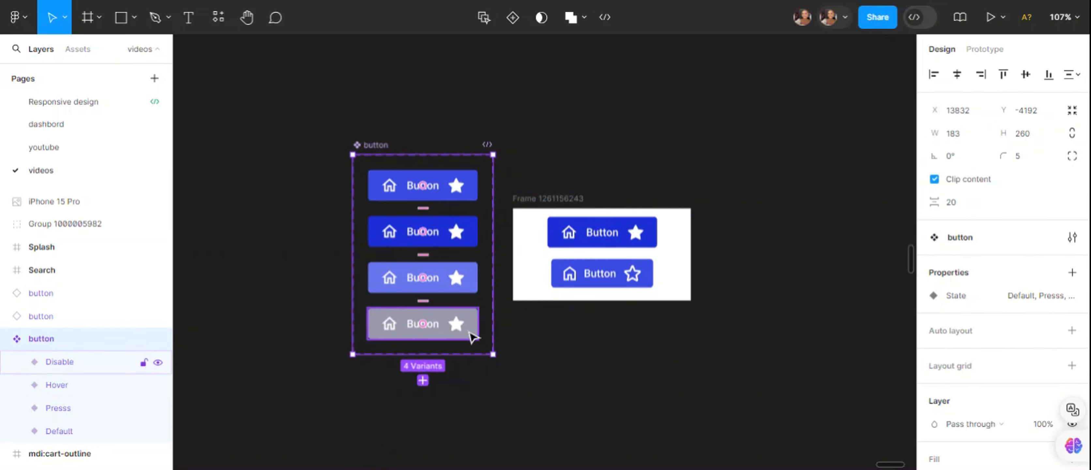
click(611, 280)
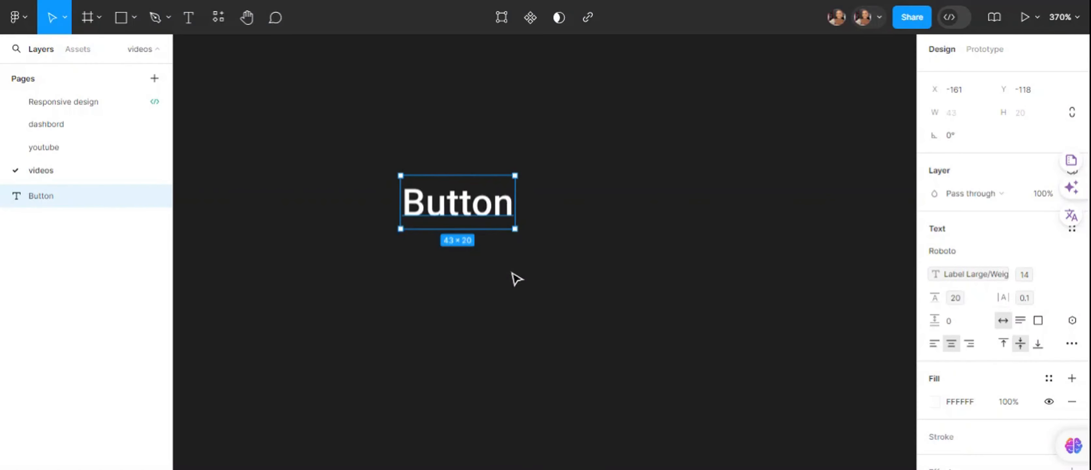
Wrap the Button text in an auto layout frame with vertical padding 8 and horizontal padding 16
key(shift+a)
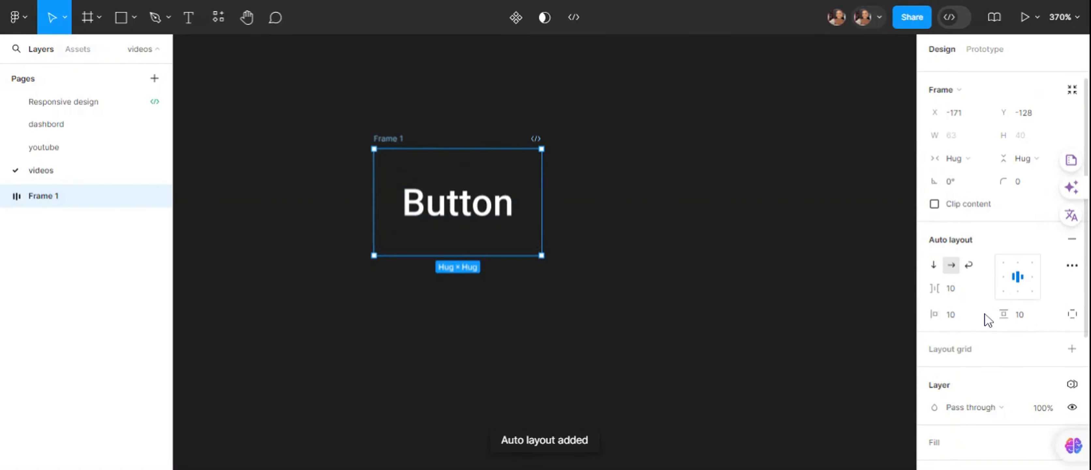
click(1029, 324)
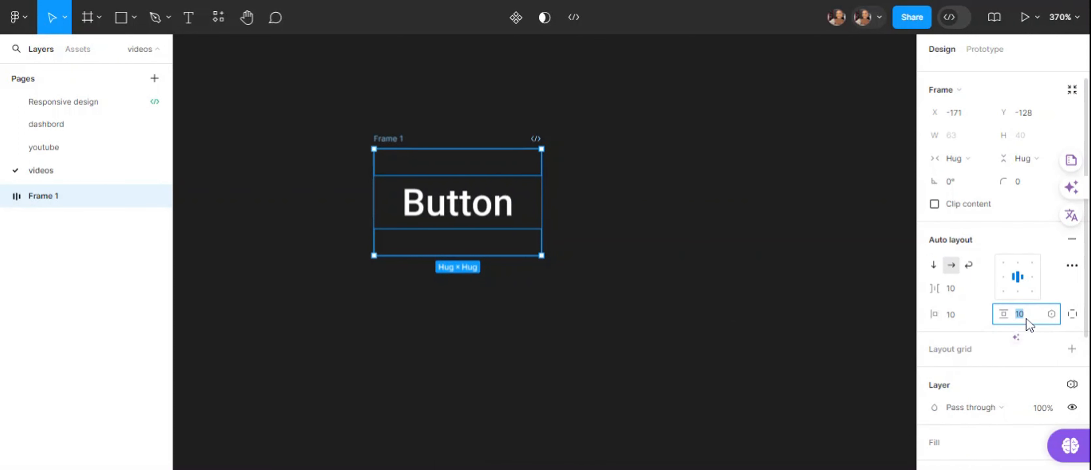
text(1)
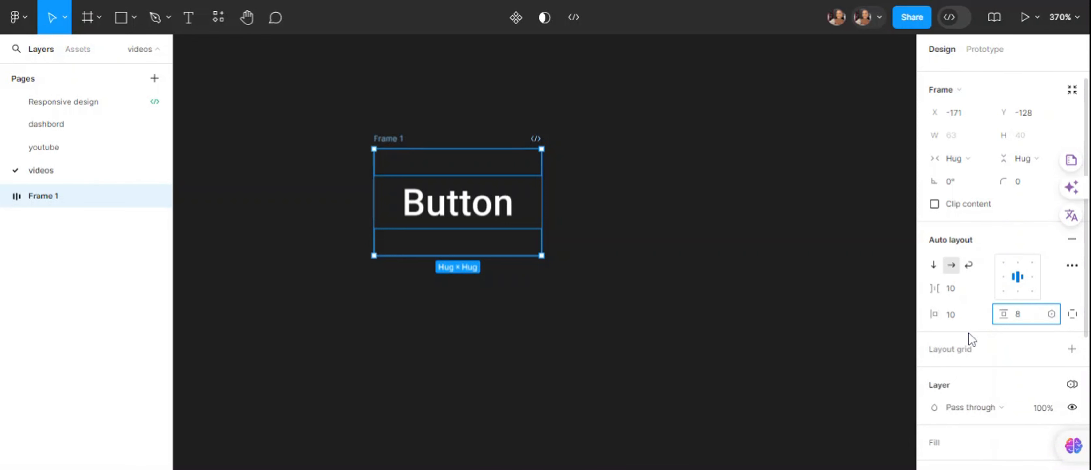
click(958, 317)
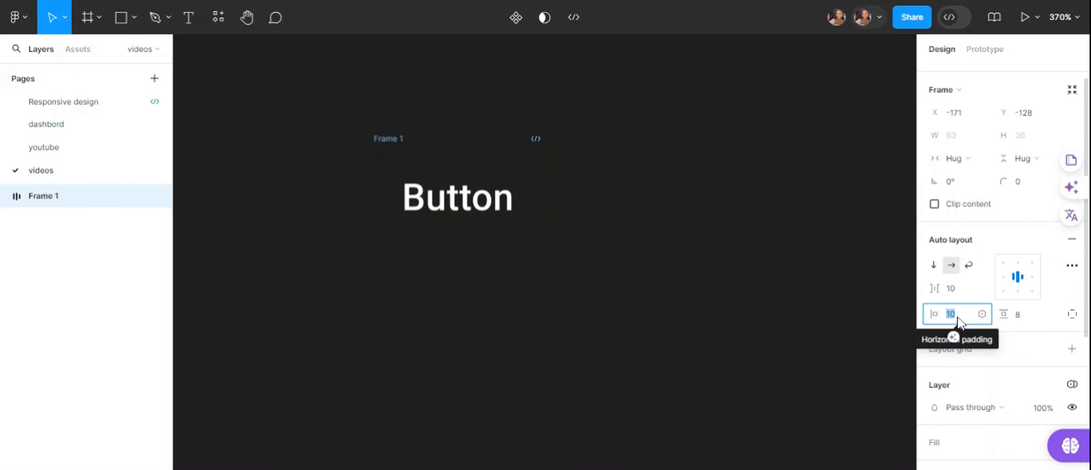
text(1)
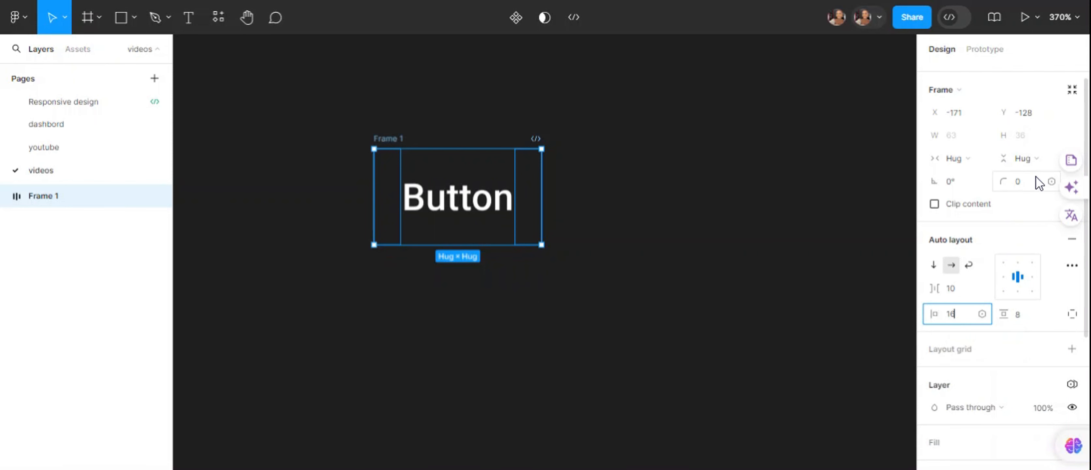
Set the button frame's corner radius to 4 and keep the frame selected
click(1030, 187)
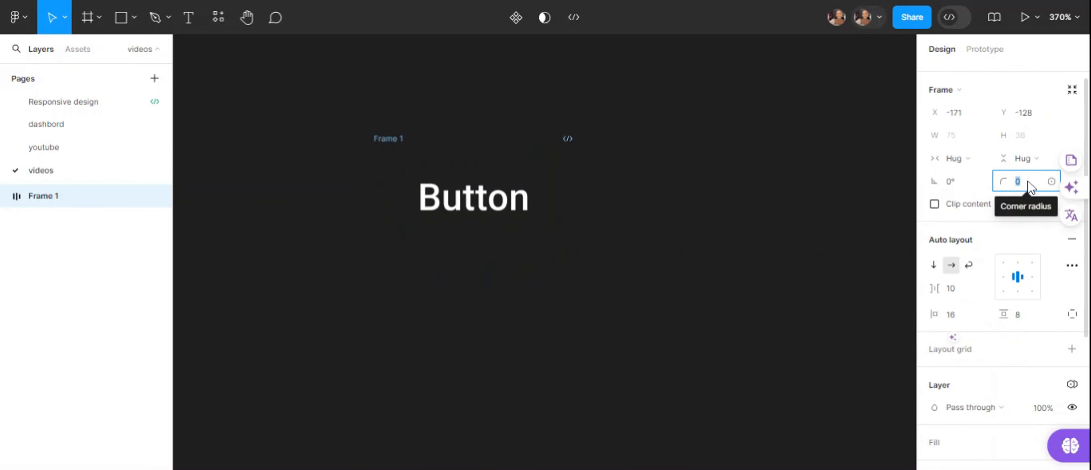
text(4)
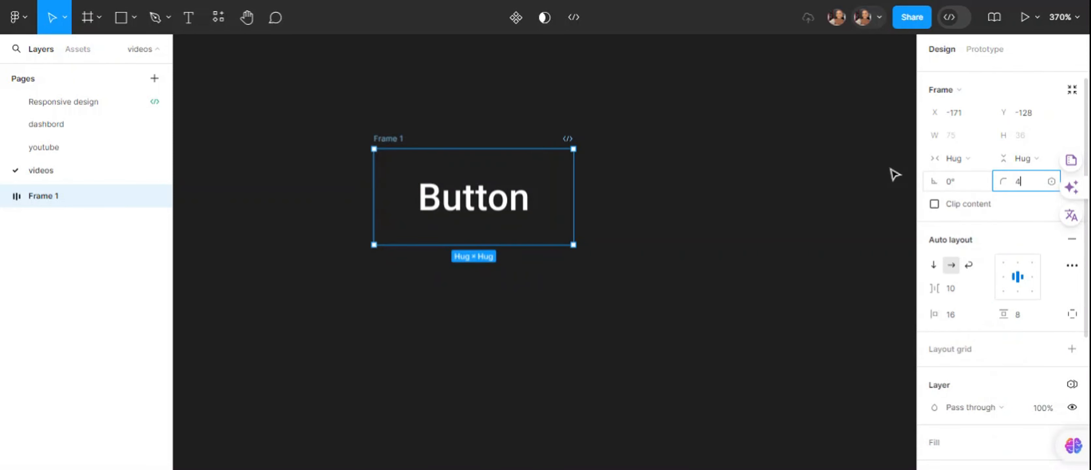
click(820, 178)
click(402, 139)
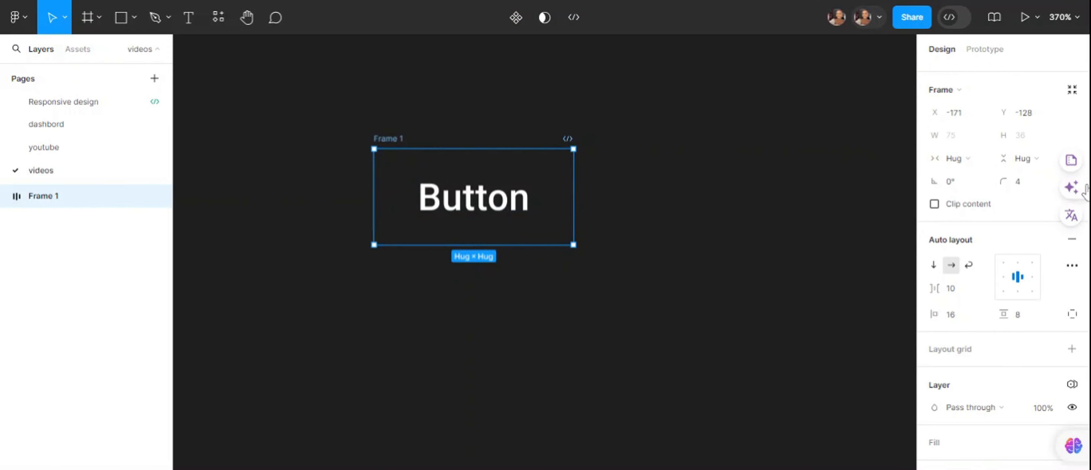
Add a fill to the button frame and set its color to blue 3A4BE2
scroll(1085, 307, down, 5)
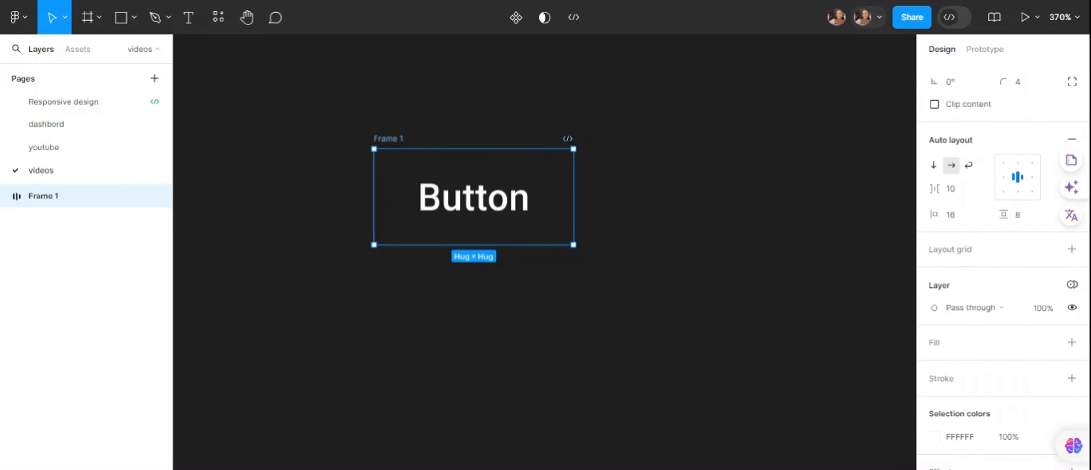
click(934, 343)
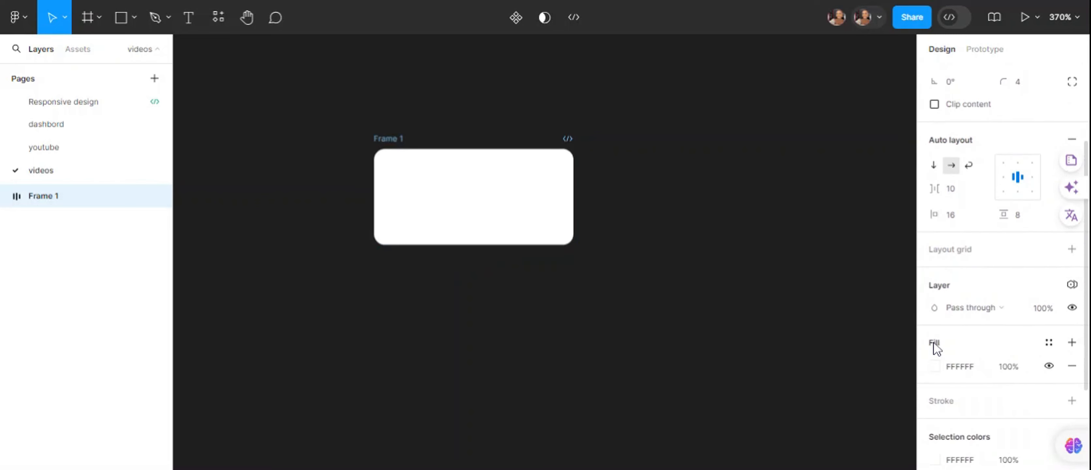
click(933, 369)
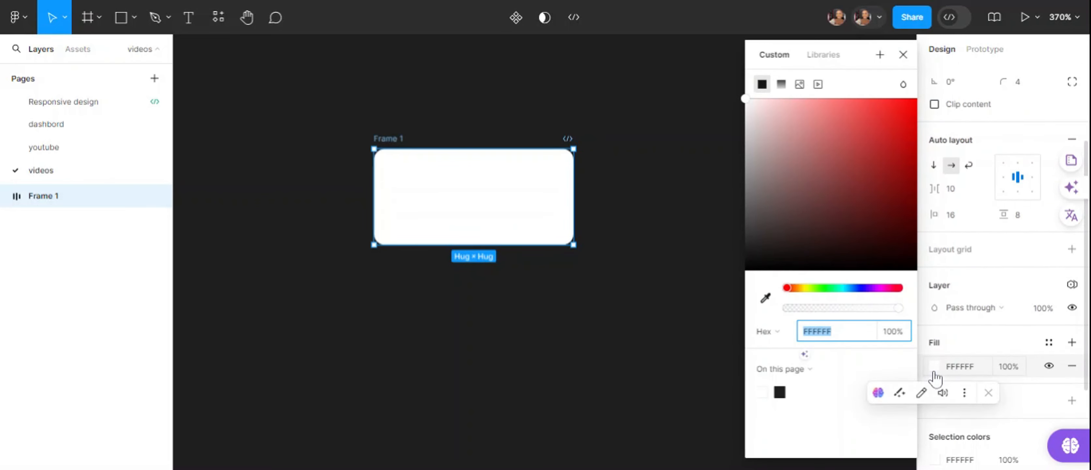
click(860, 287)
click(932, 348)
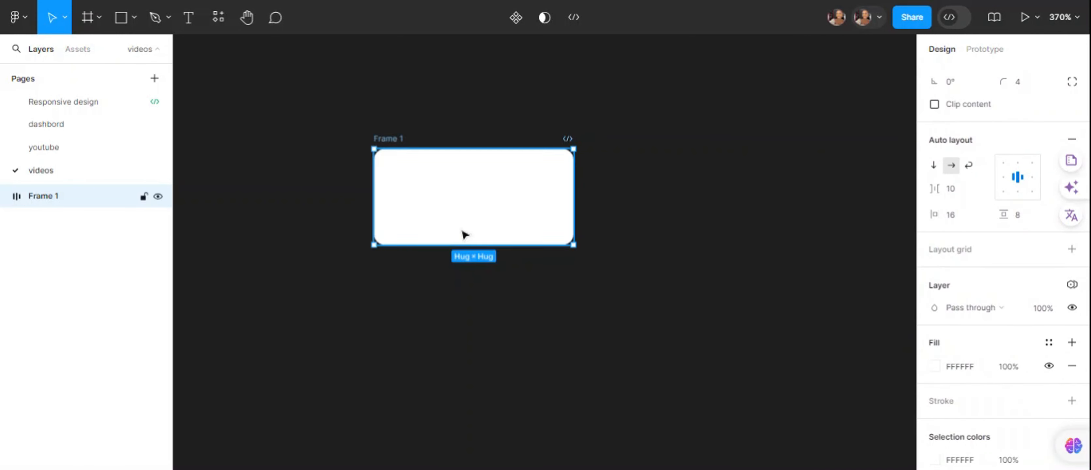
click(933, 370)
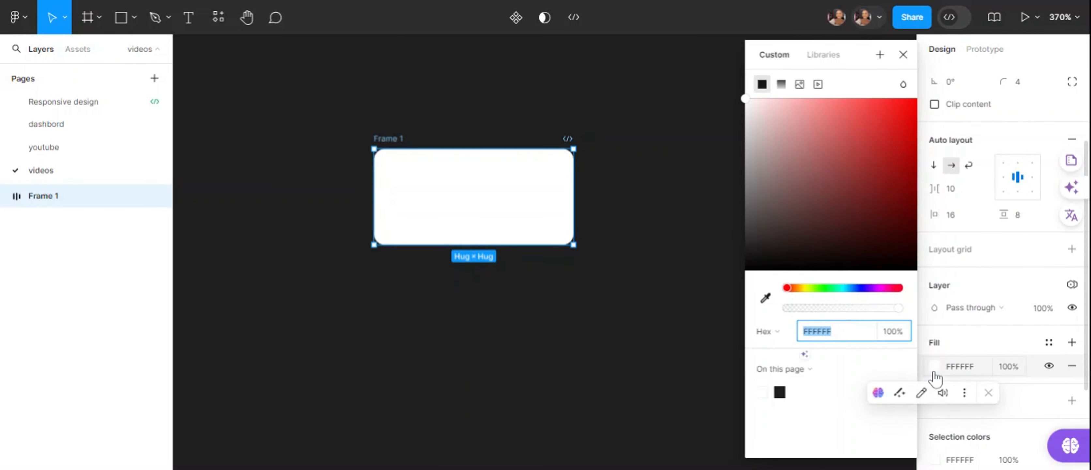
click(860, 288)
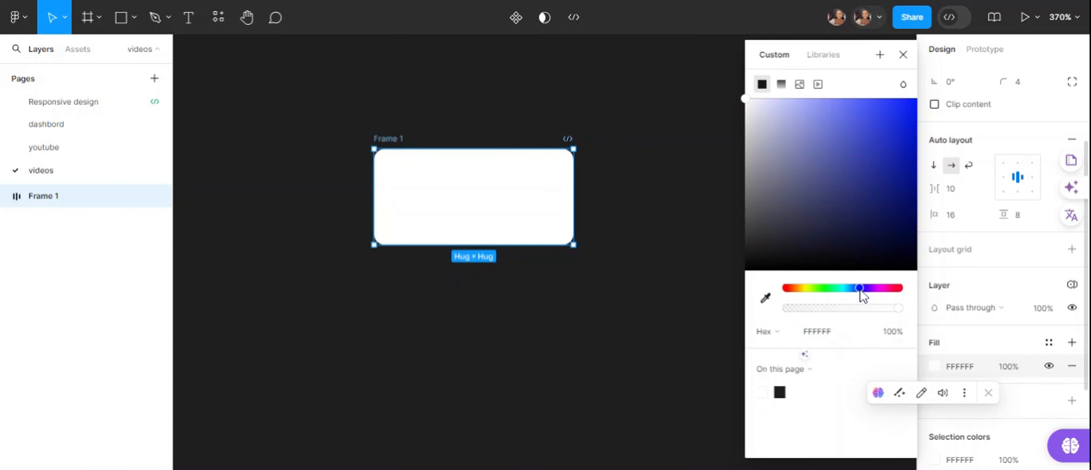
click(868, 127)
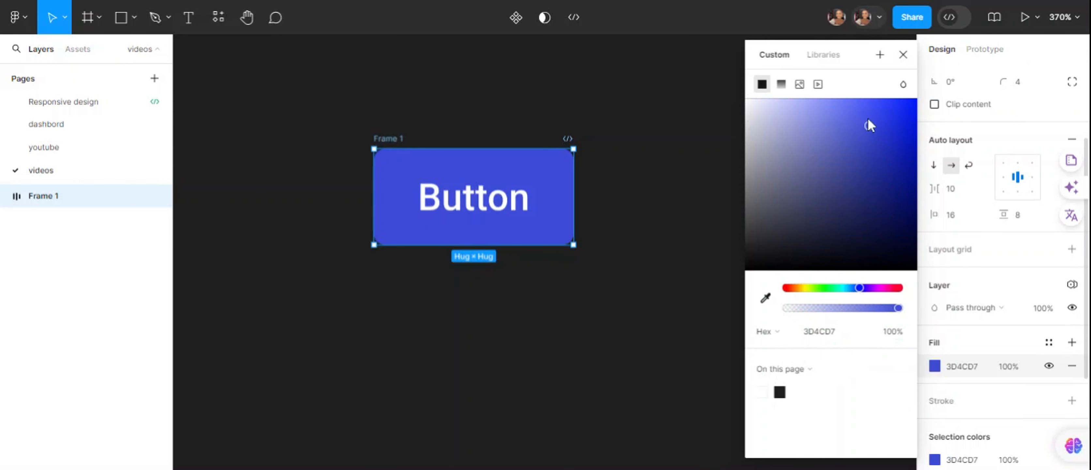
drag(871, 126, 874, 122)
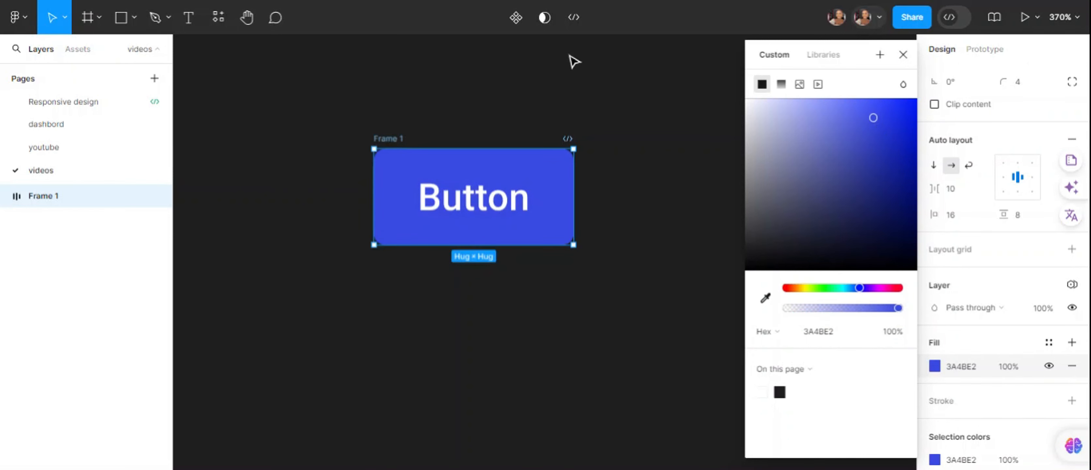
click(557, 66)
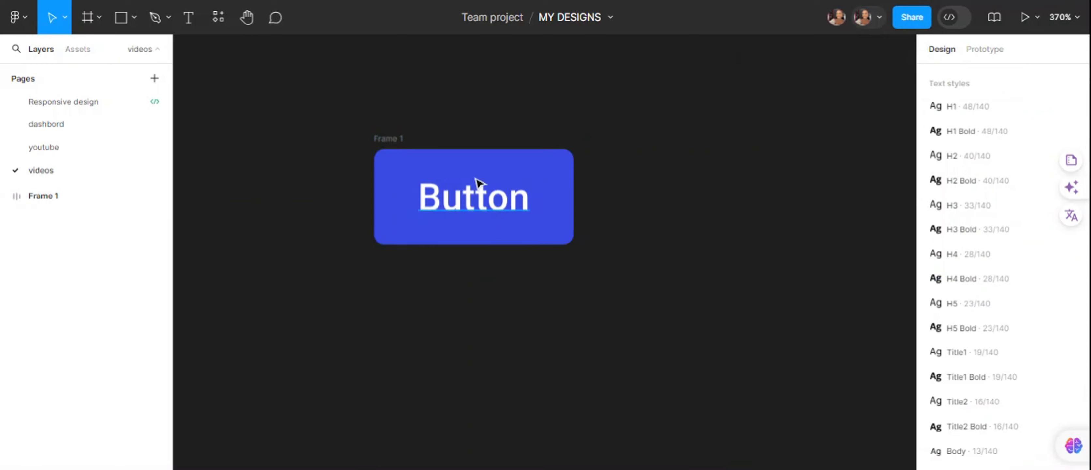
Try widening the button frame to 96, and undo the resize
click(387, 141)
drag(574, 200, 628, 225)
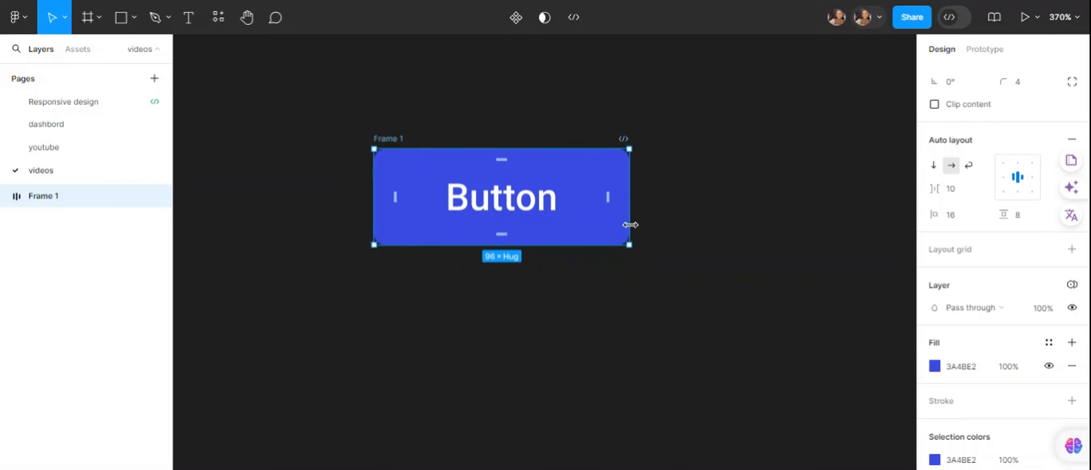
key(ctrl+z)
click(631, 226)
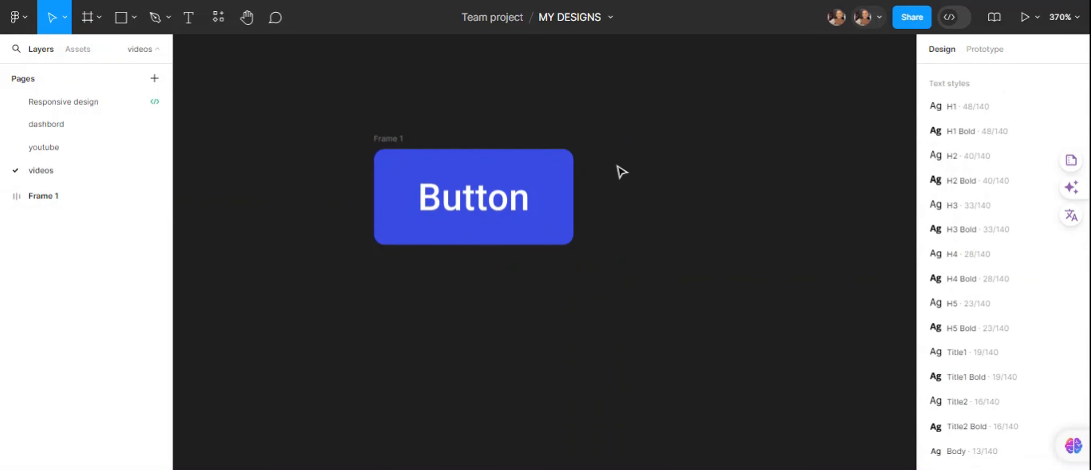
Run the Iconify plugin, search it for "cart", import the mdi cart-outline icon and close the plugin
right_click(615, 137)
mouse_move(661, 259)
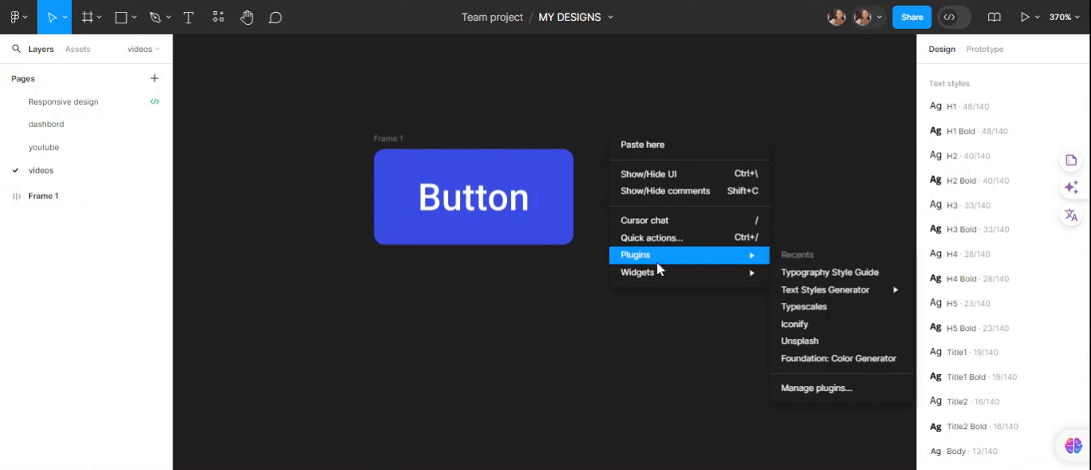
click(809, 328)
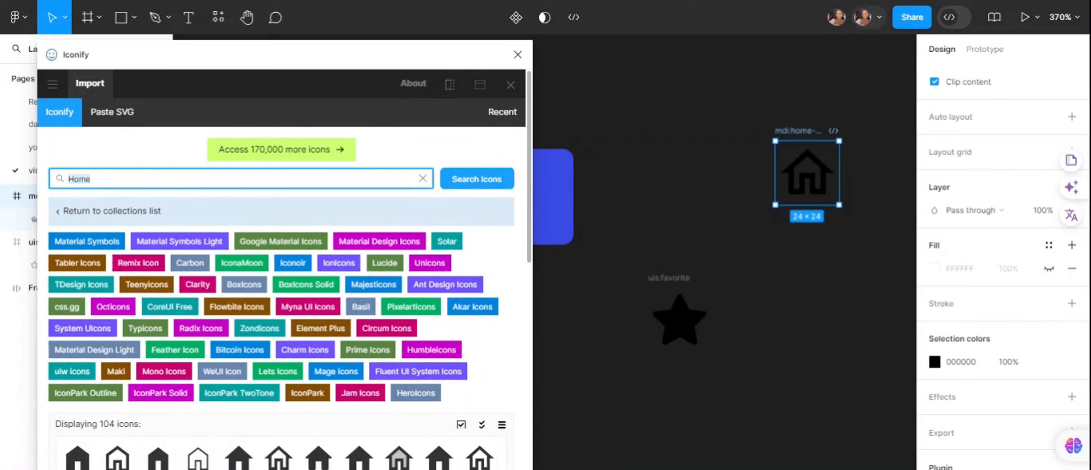
text(cart)
click(493, 177)
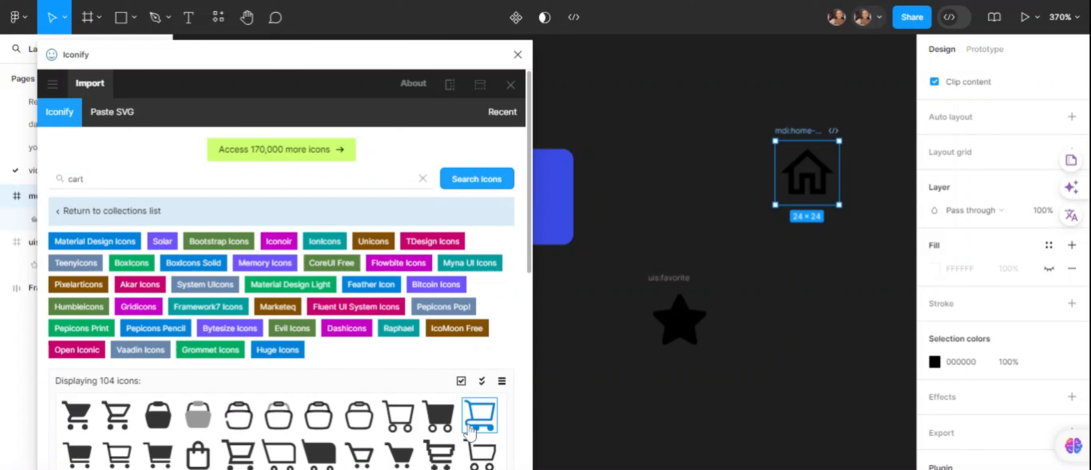
click(130, 426)
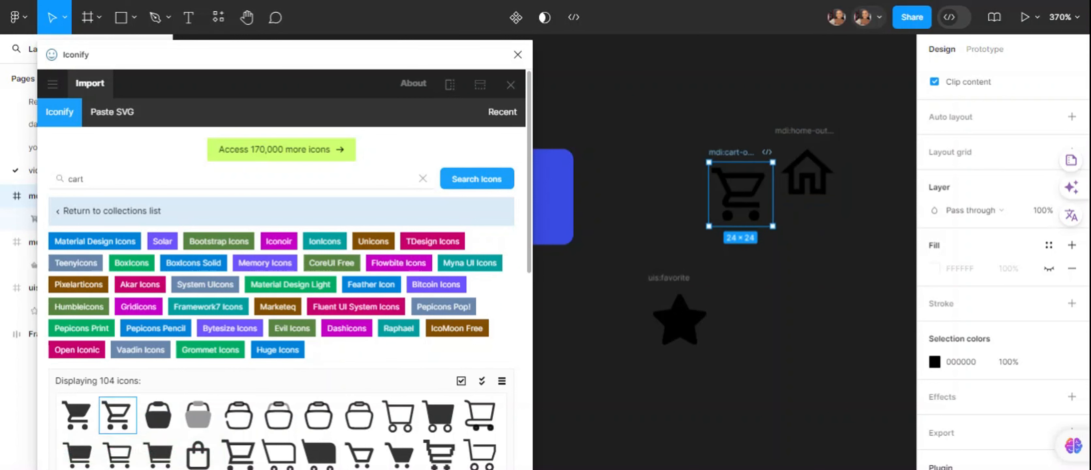
click(517, 54)
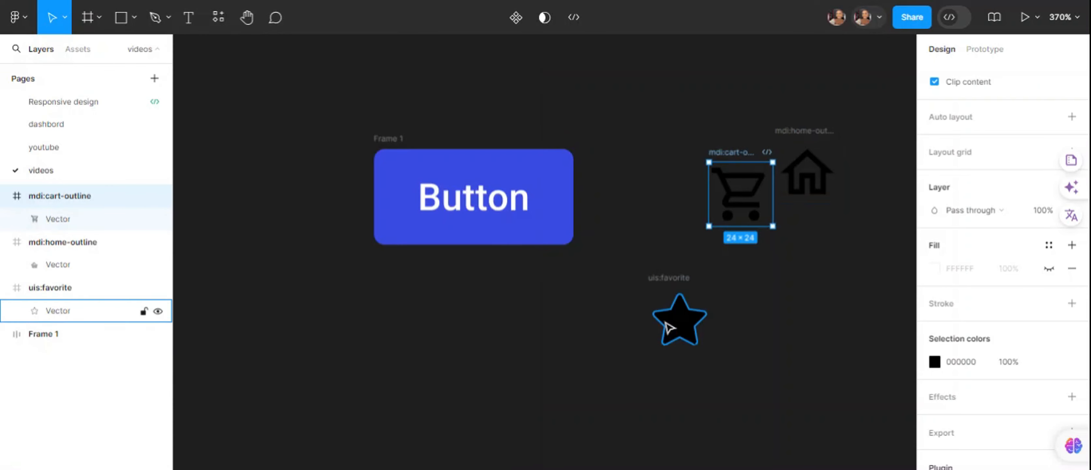
Move the star icon farther from the button and place the home and cart icons side by side to the button's left
drag(669, 326, 849, 371)
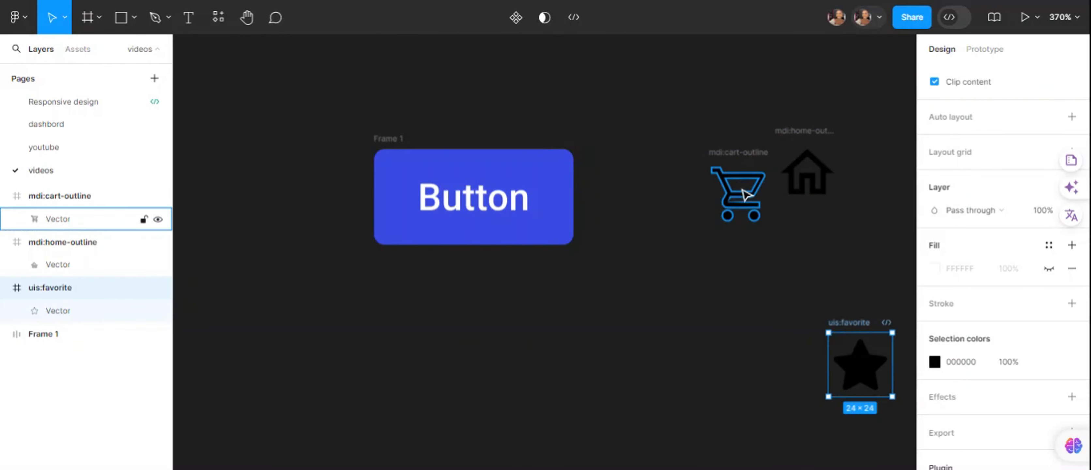
click(746, 167)
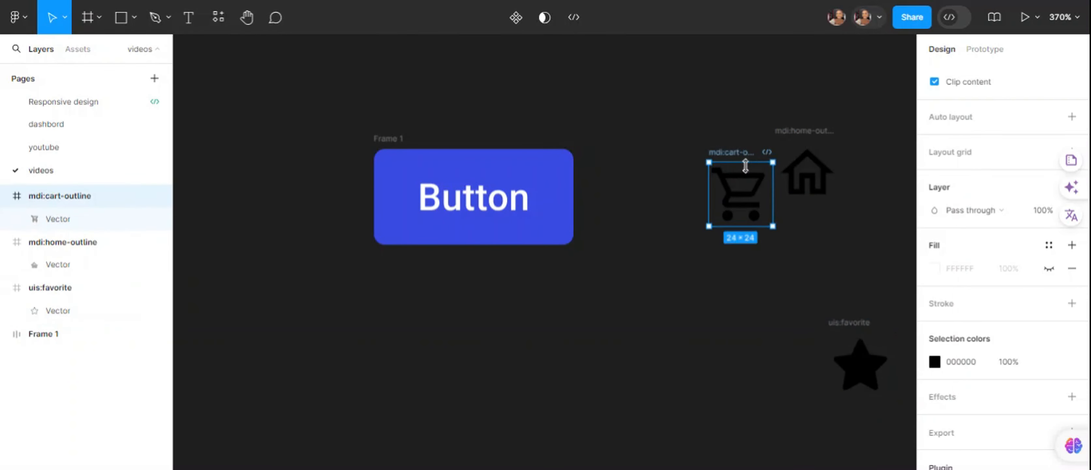
key(Escape)
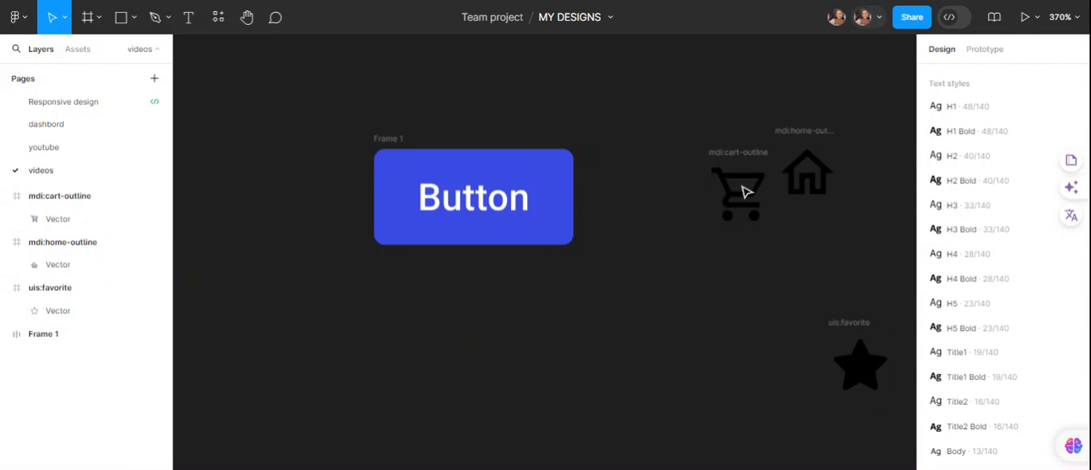
click(732, 157)
scroll(867, 247, down, 3)
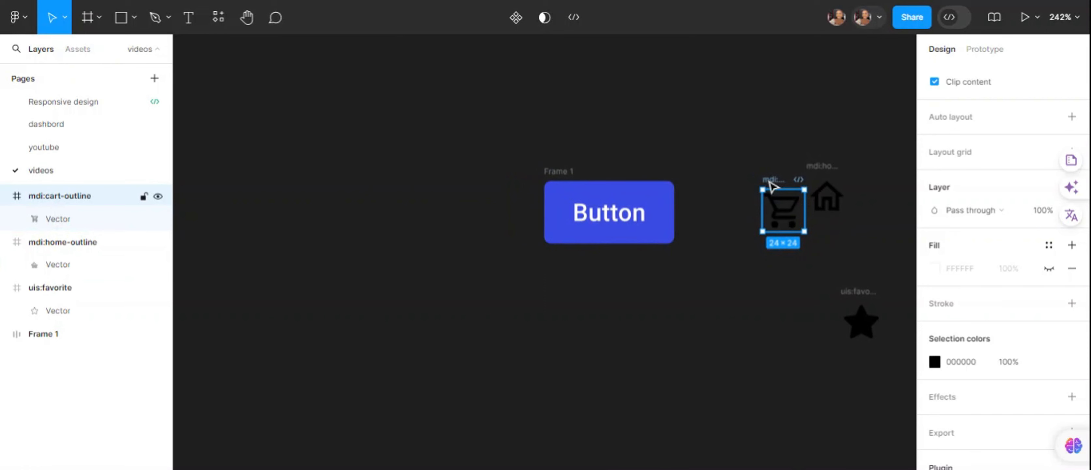
drag(770, 186, 463, 178)
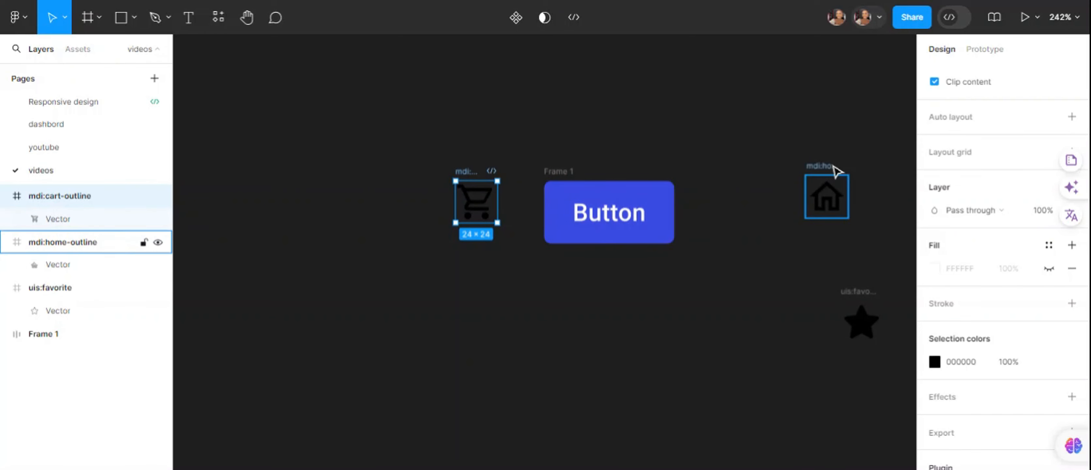
drag(836, 171, 440, 177)
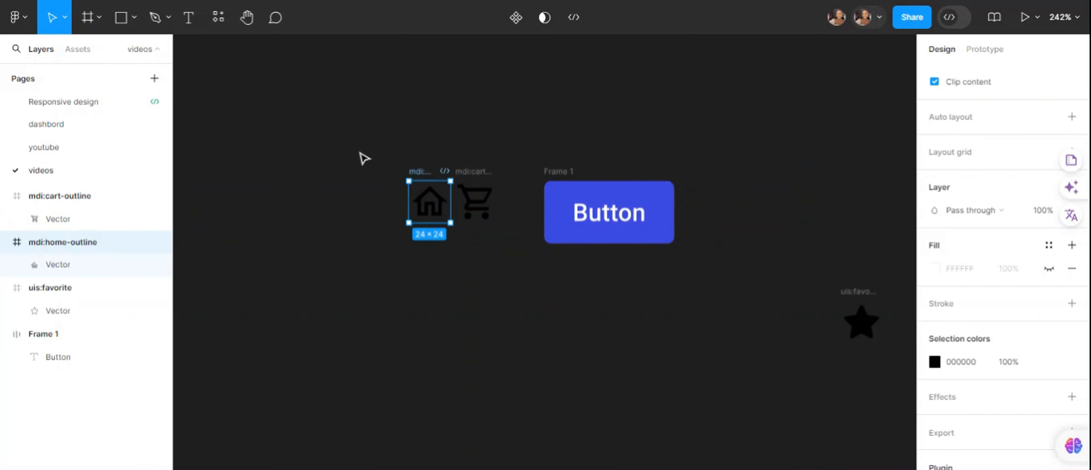
Select the home and cart icons together and change their black color to white
click(398, 178)
drag(352, 147, 506, 236)
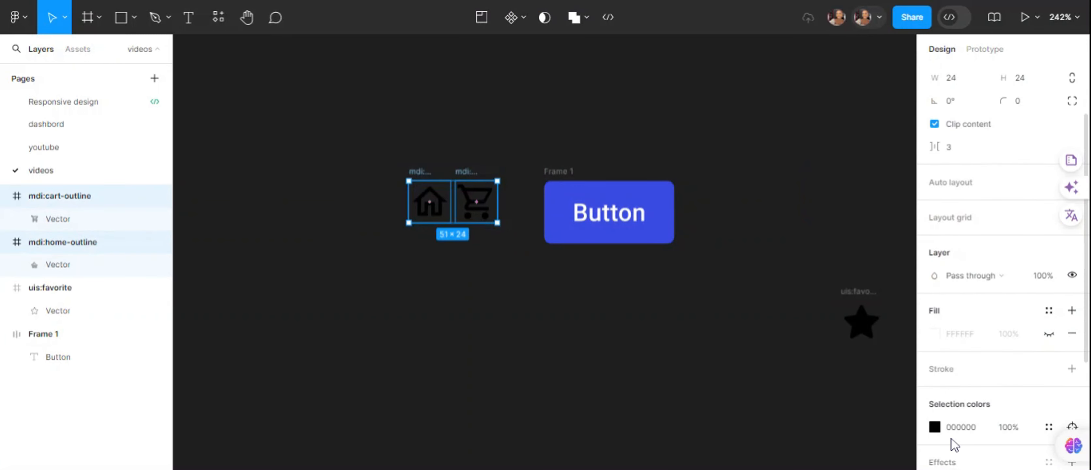
click(934, 427)
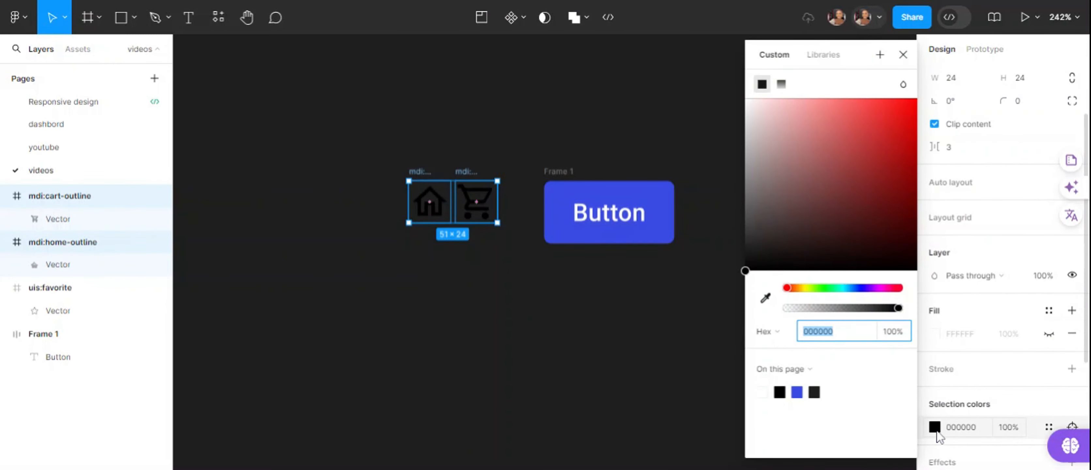
click(764, 391)
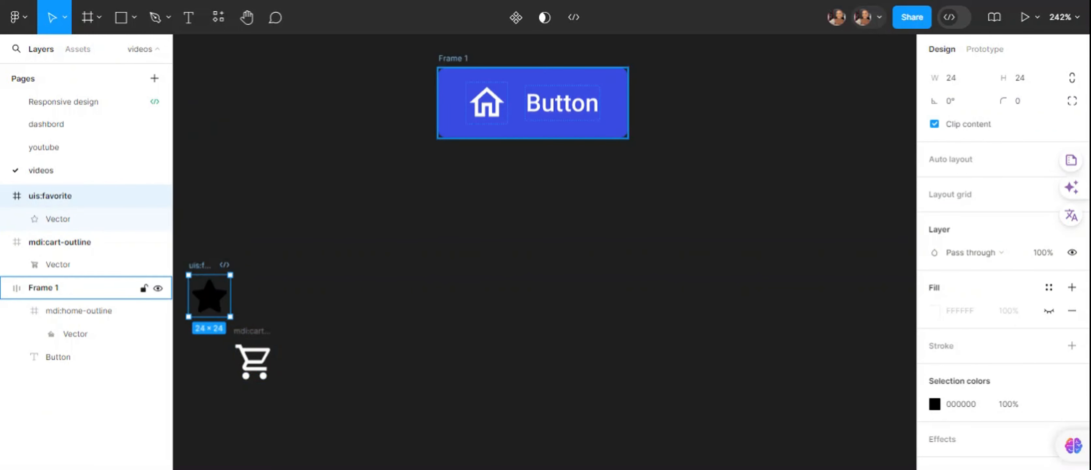
Place the star icon inside the button frame after the label and change its color to white FFFFFF
drag(217, 302, 621, 107)
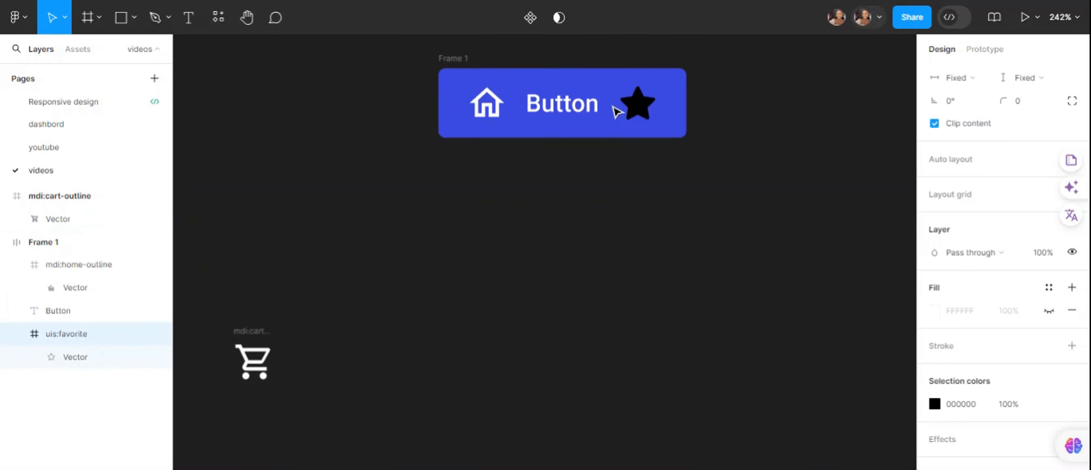
click(756, 165)
click(67, 334)
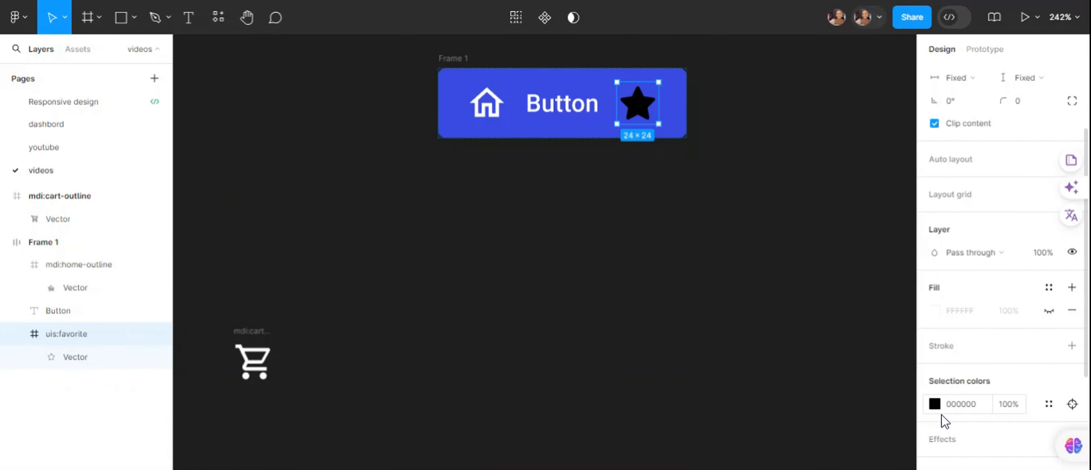
click(934, 403)
click(762, 392)
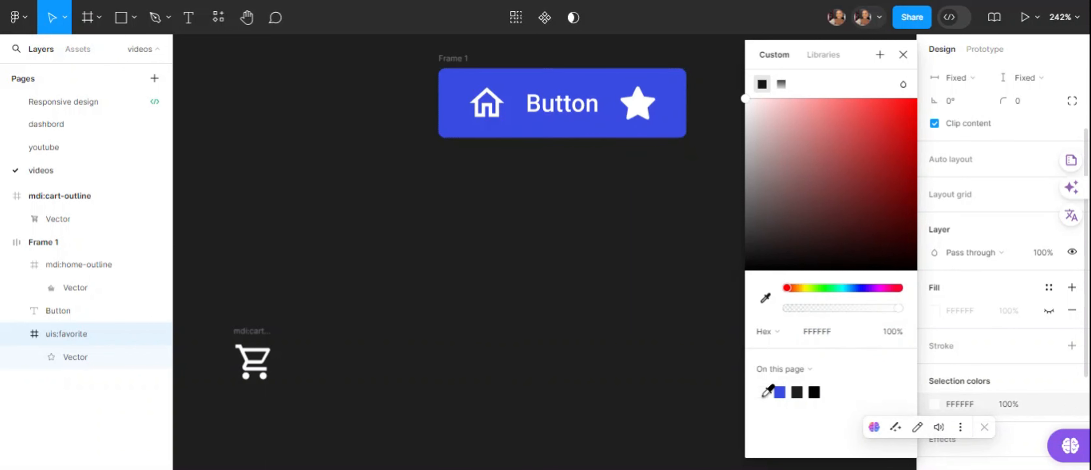
click(584, 348)
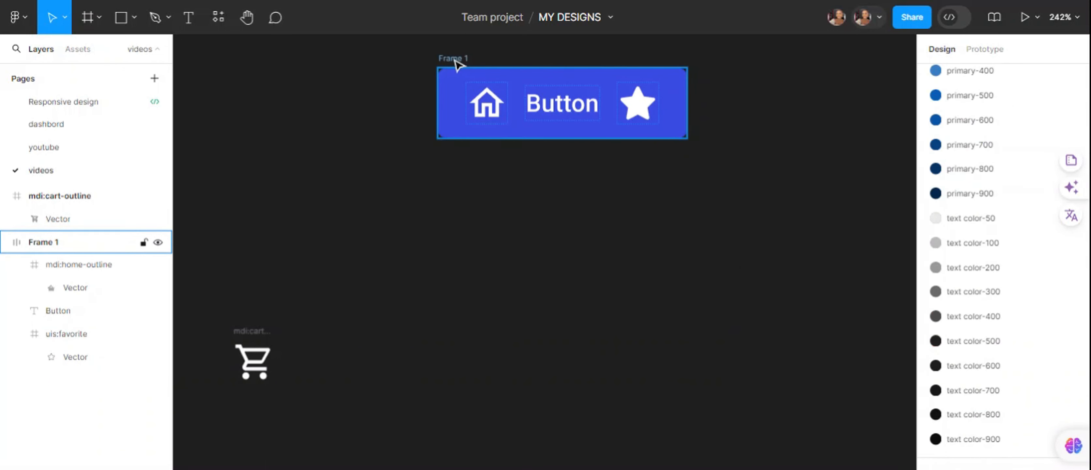
Convert the button frame into a component and reposition it on the canvas above the cart icon
drag(458, 61, 463, 163)
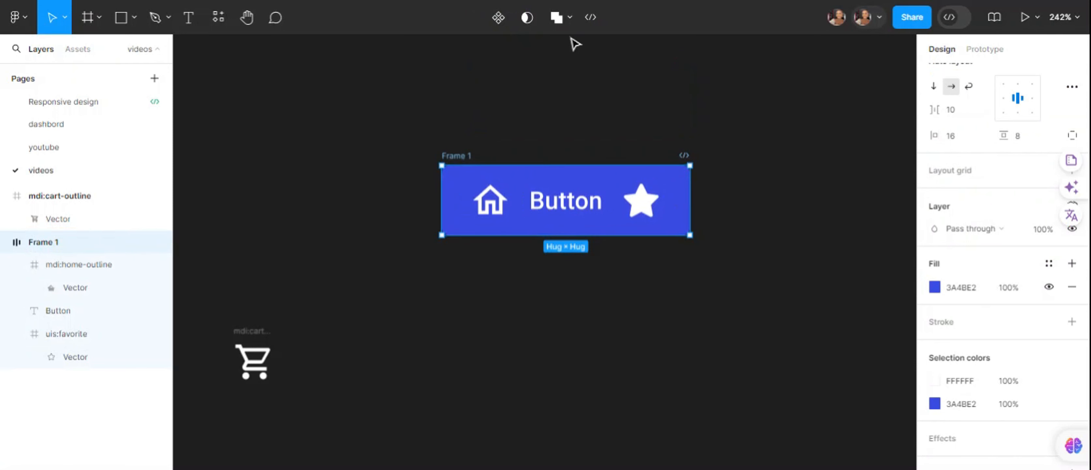
click(508, 24)
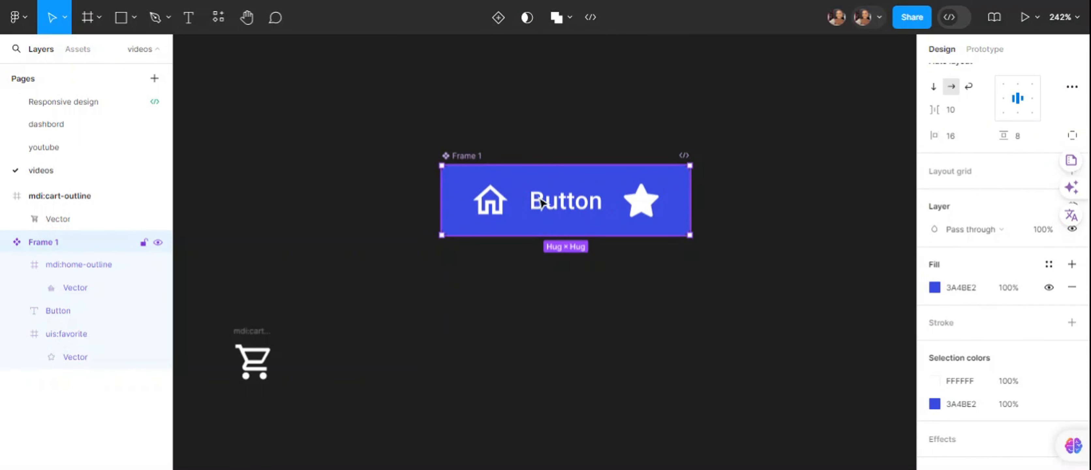
drag(542, 202, 534, 163)
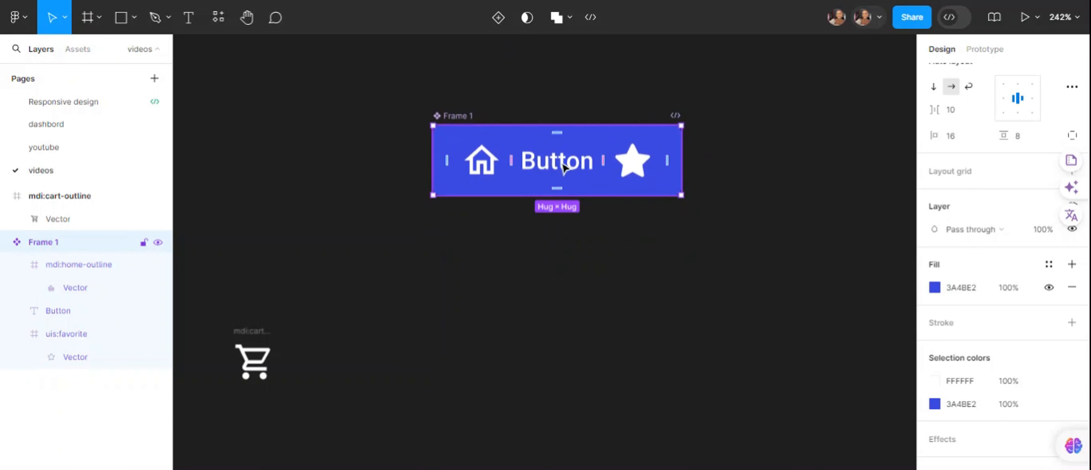
Examine the button component's design properties, its name field and its component configuration options
scroll(1085, 152, down, 2)
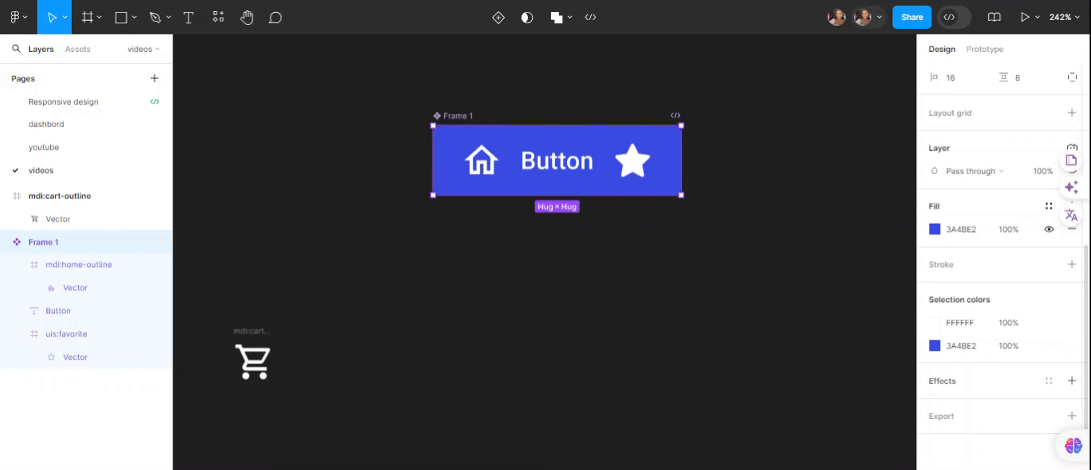
scroll(1087, 245, up, 5)
scroll(1086, 245, up, 4)
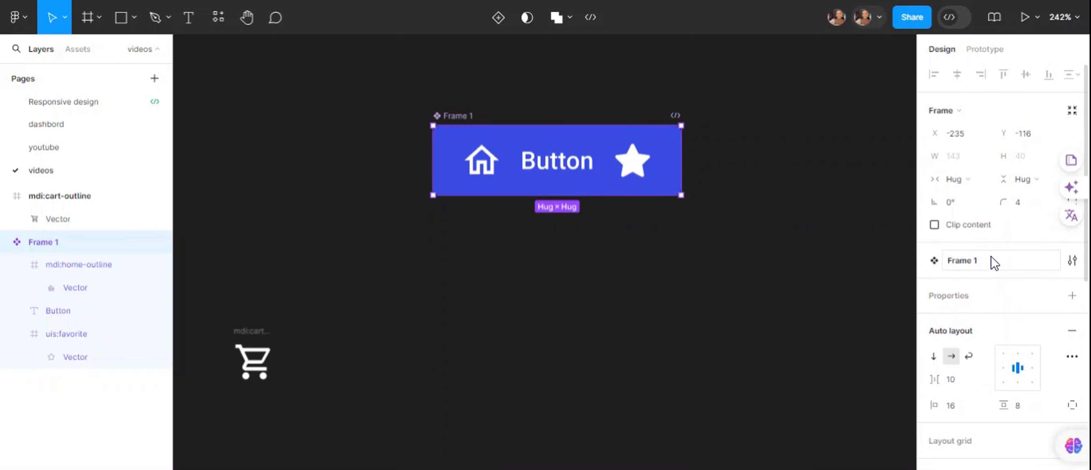
double_click(1004, 260)
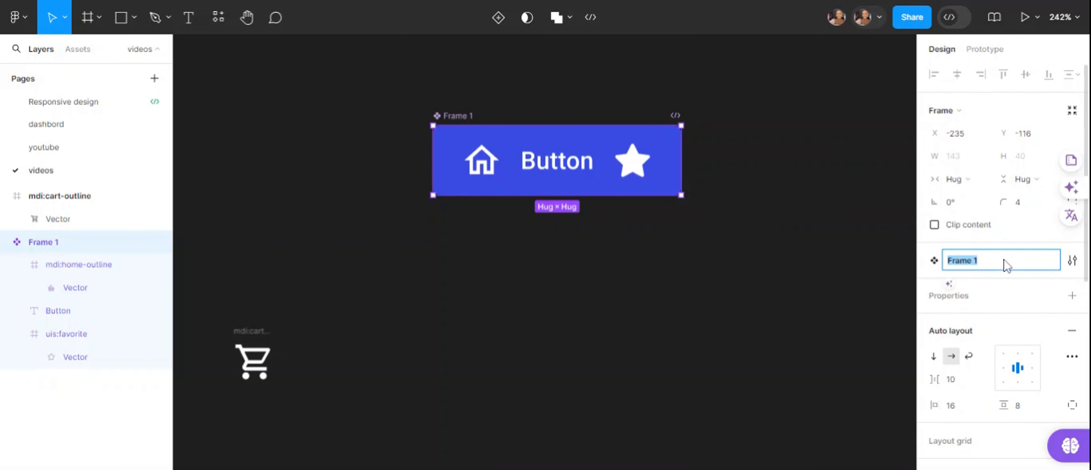
click(1072, 260)
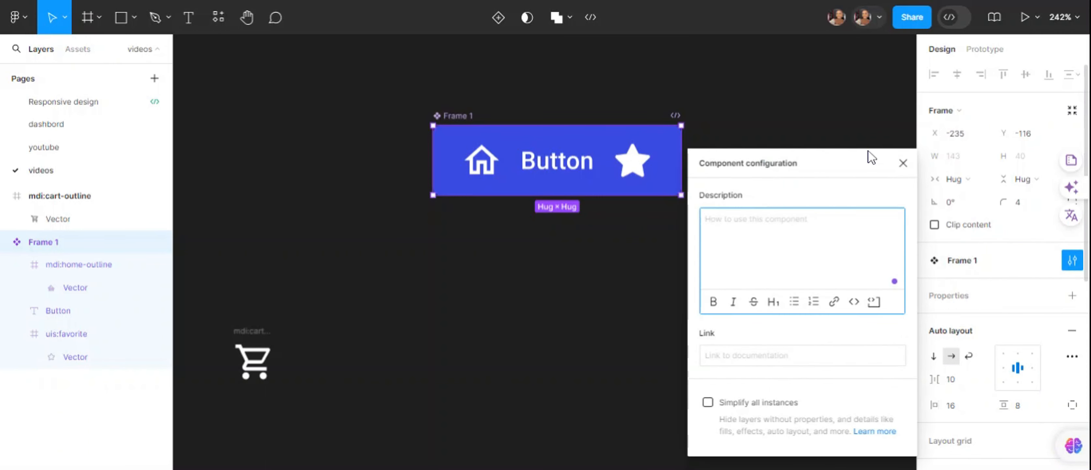
click(812, 154)
click(550, 146)
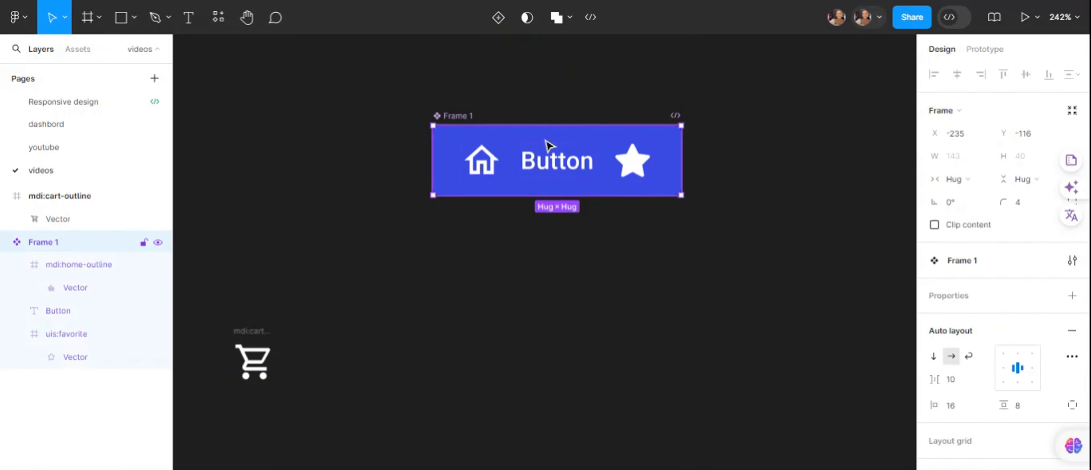
scroll(1084, 260, down, 5)
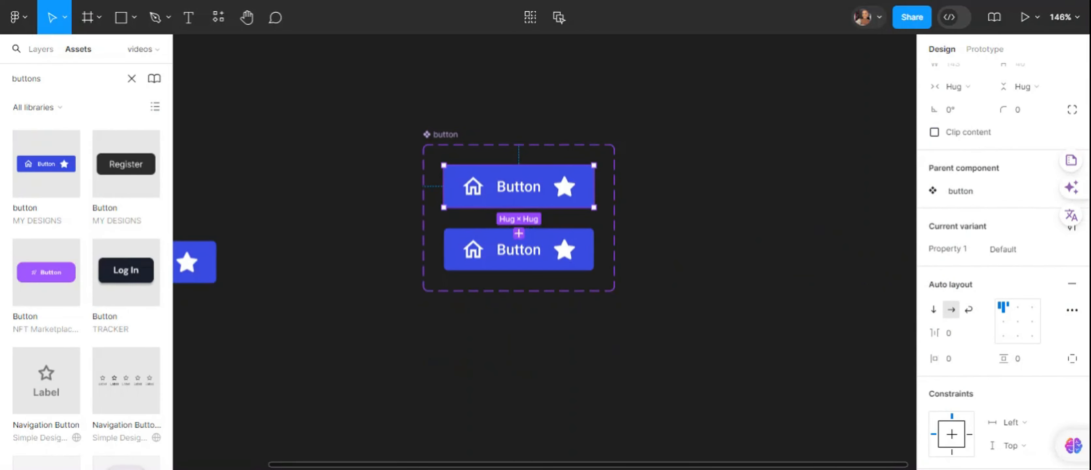
Inspect the button component set and the current variant property of each of its variants
click(645, 280)
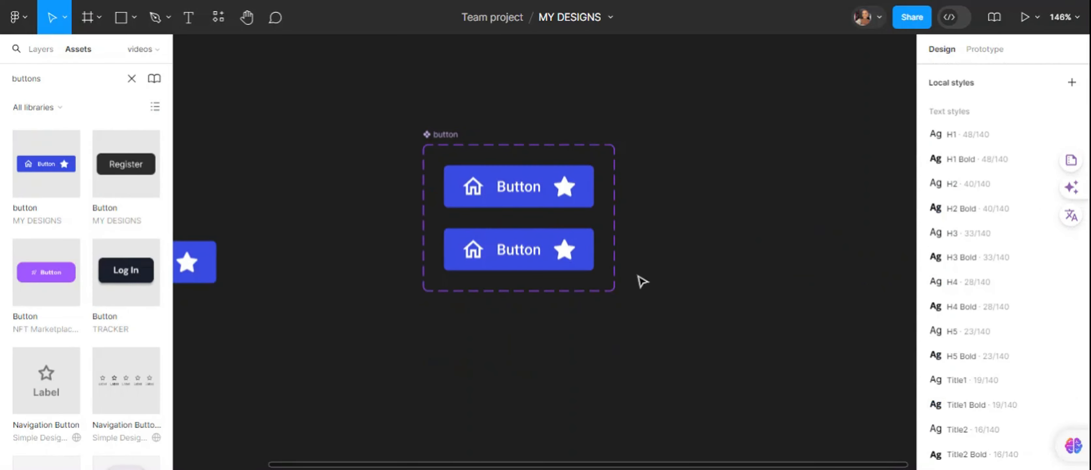
click(450, 146)
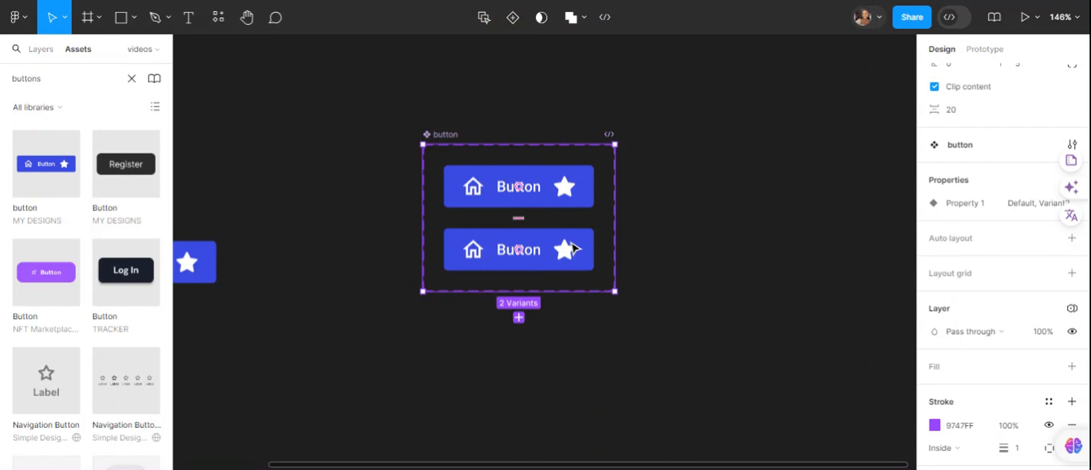
click(578, 206)
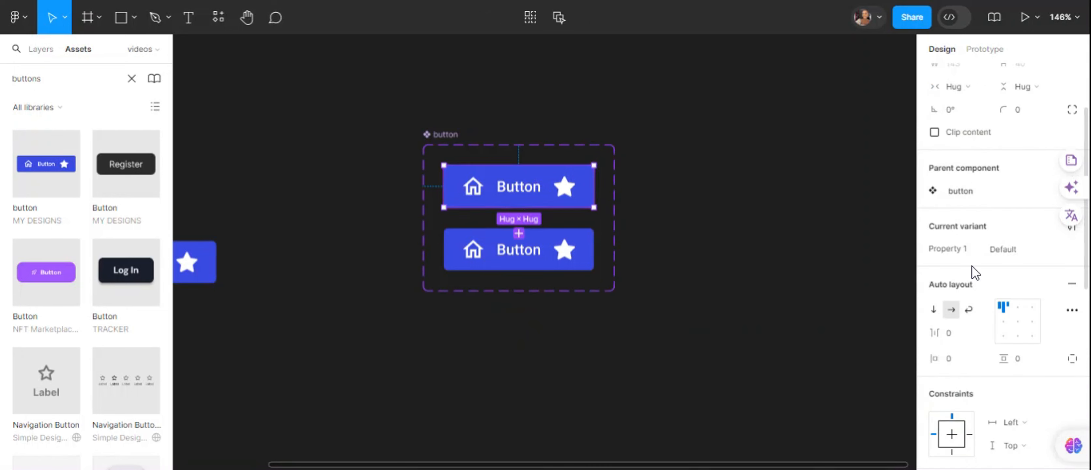
click(587, 267)
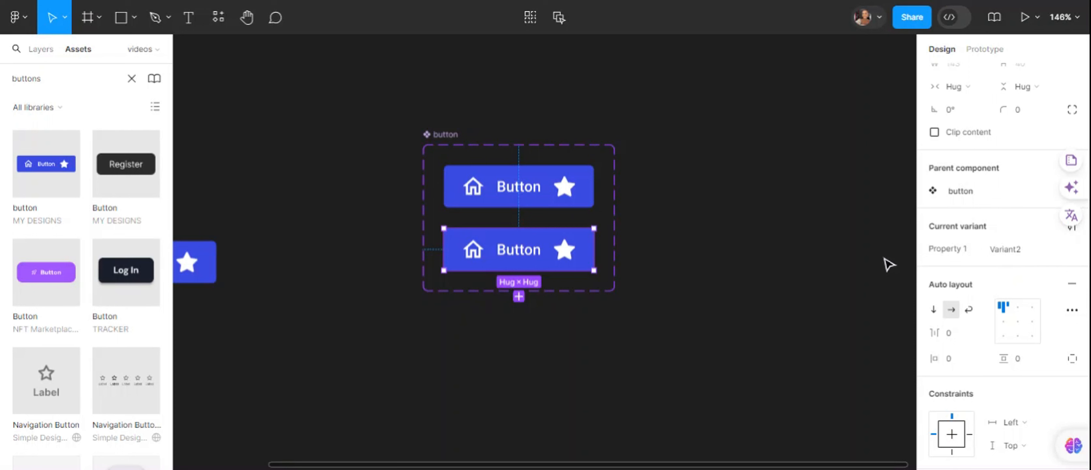
double_click(964, 250)
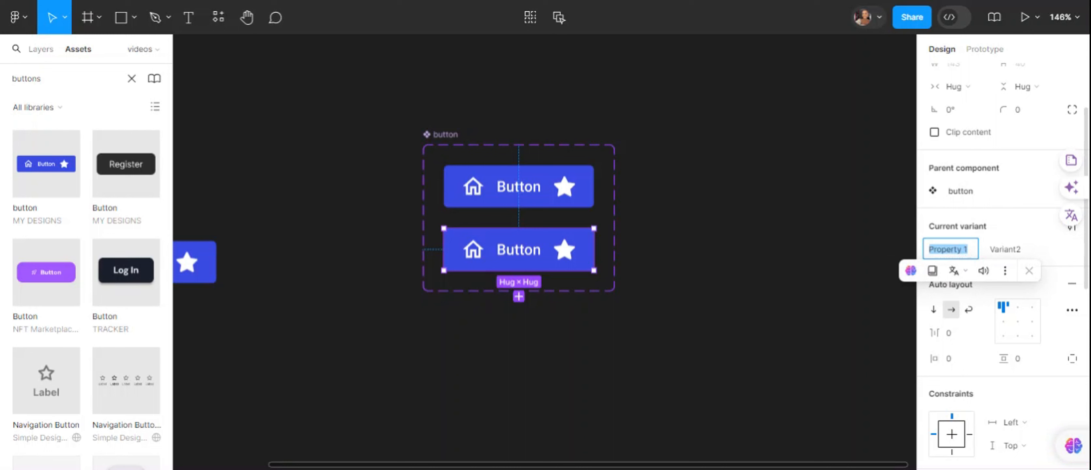
click(567, 195)
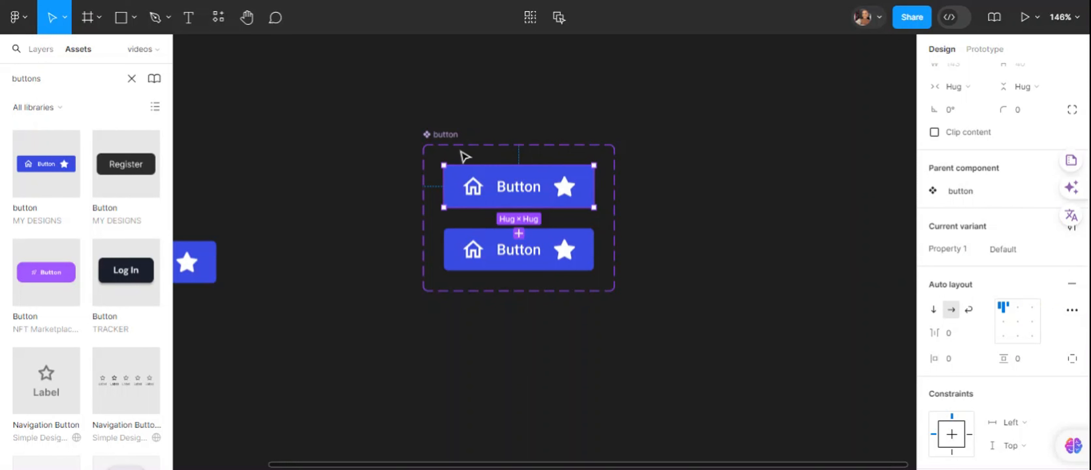
Rename the button component set's variant property as State
click(453, 137)
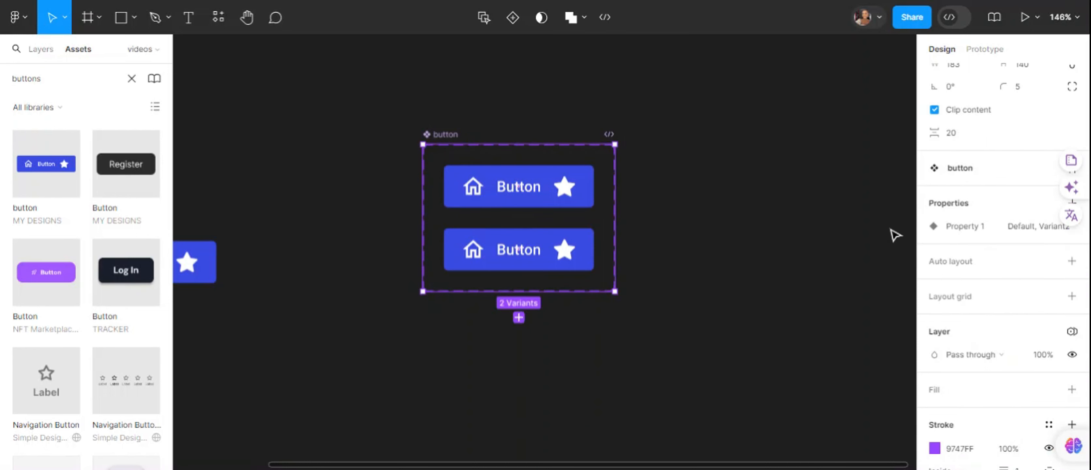
double_click(981, 235)
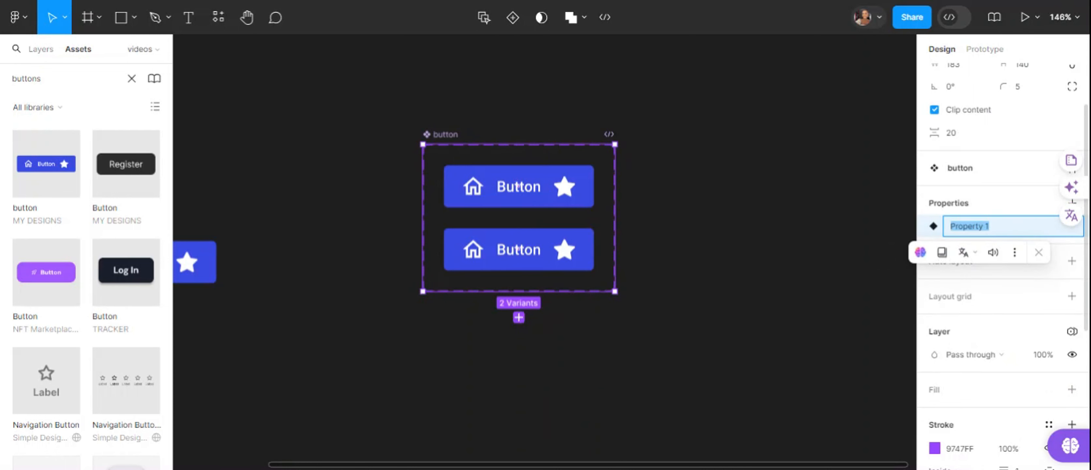
text(State)
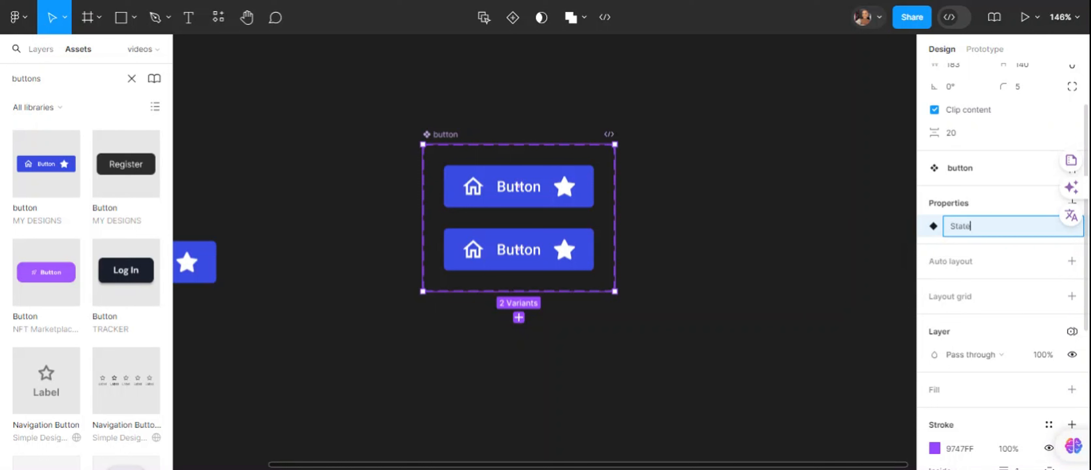
click(847, 275)
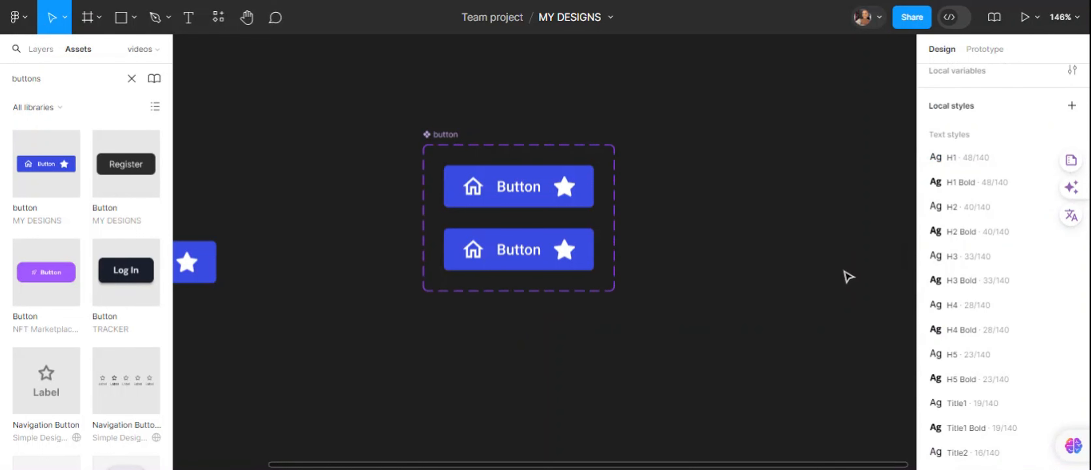
Rename the State property's second value, Variant2, as Presss
click(440, 147)
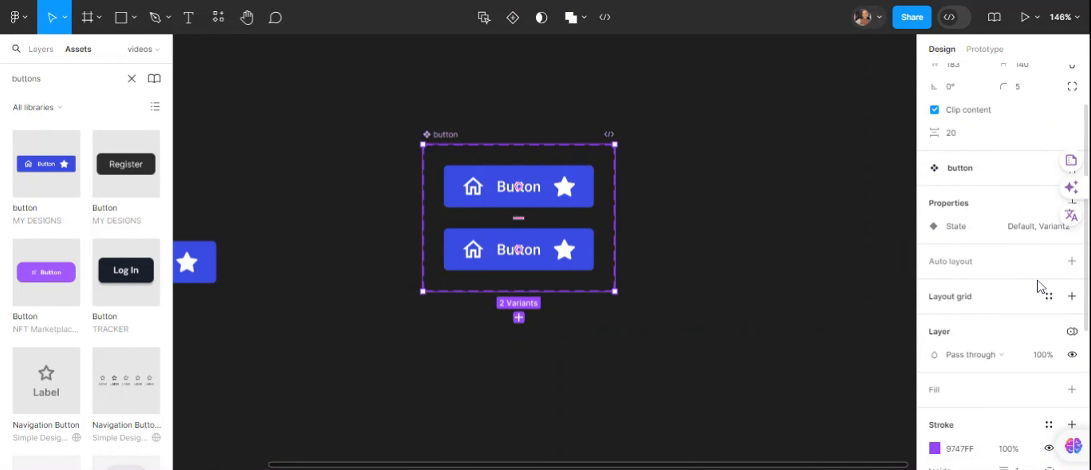
click(1032, 225)
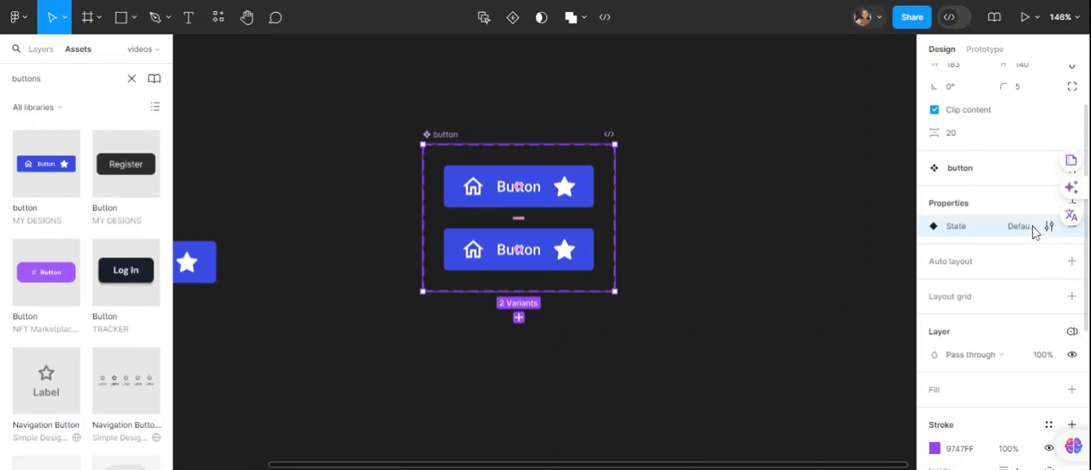
click(1049, 225)
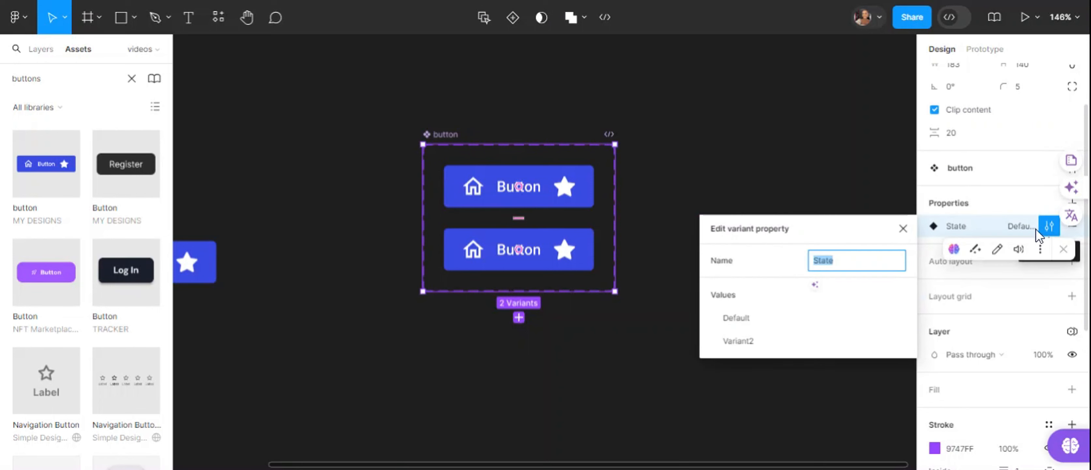
double_click(739, 340)
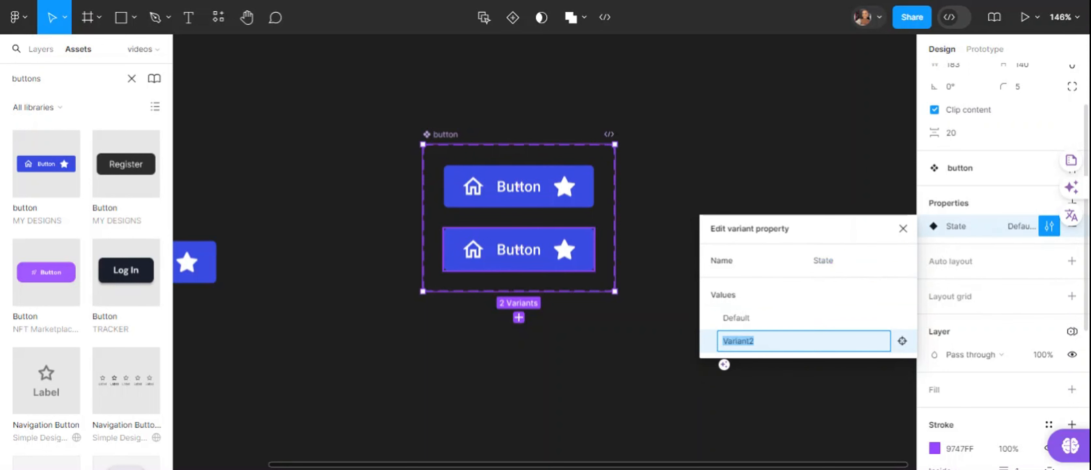
text(Presss)
click(660, 303)
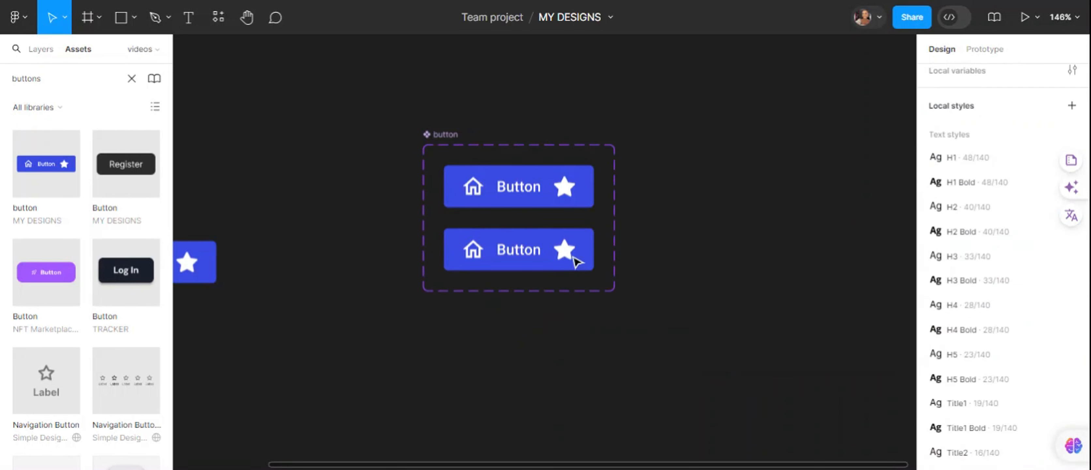
Set the opacity of the blue 3A4BE2 color in the Presss variant to 20%
click(573, 257)
scroll(1071, 381, down, 6)
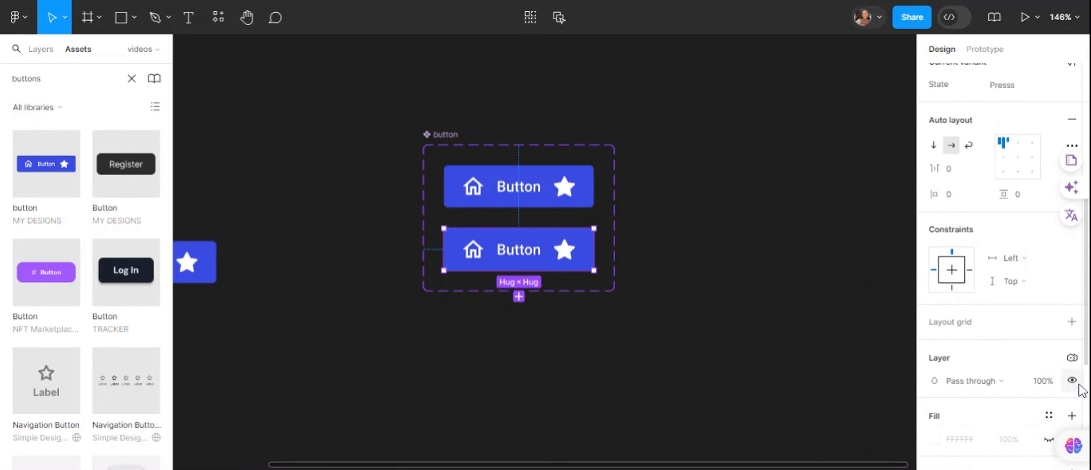
click(1005, 393)
text(20)
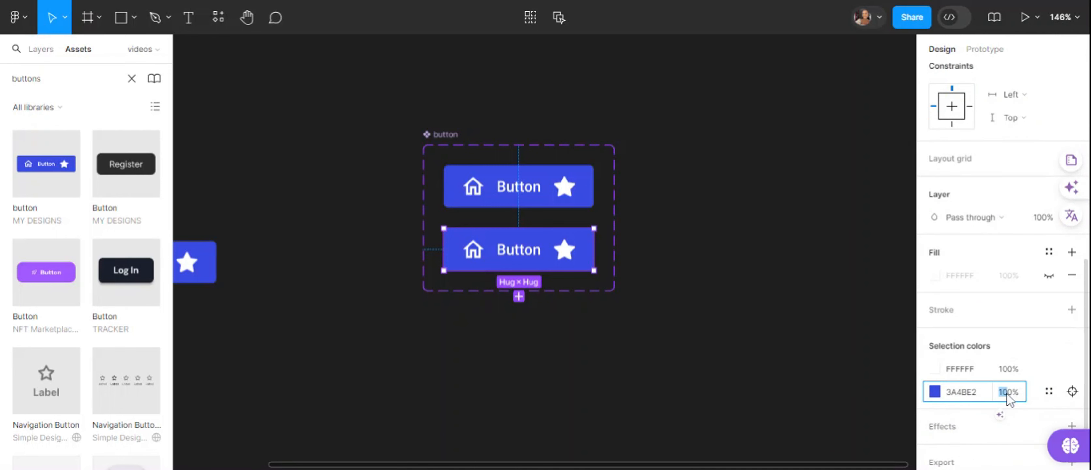
key(Return)
key(Escape)
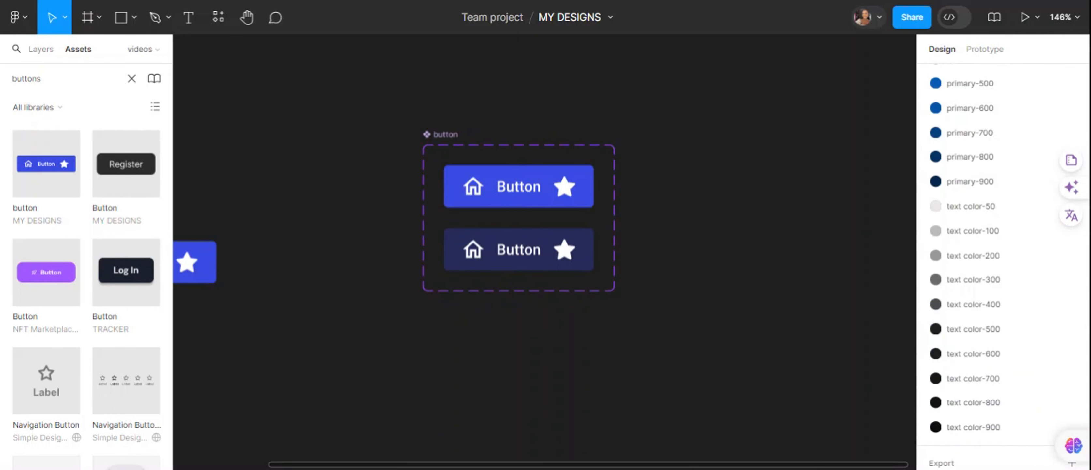
Add another variant to the button component set below the Presss variant
click(495, 200)
click(518, 319)
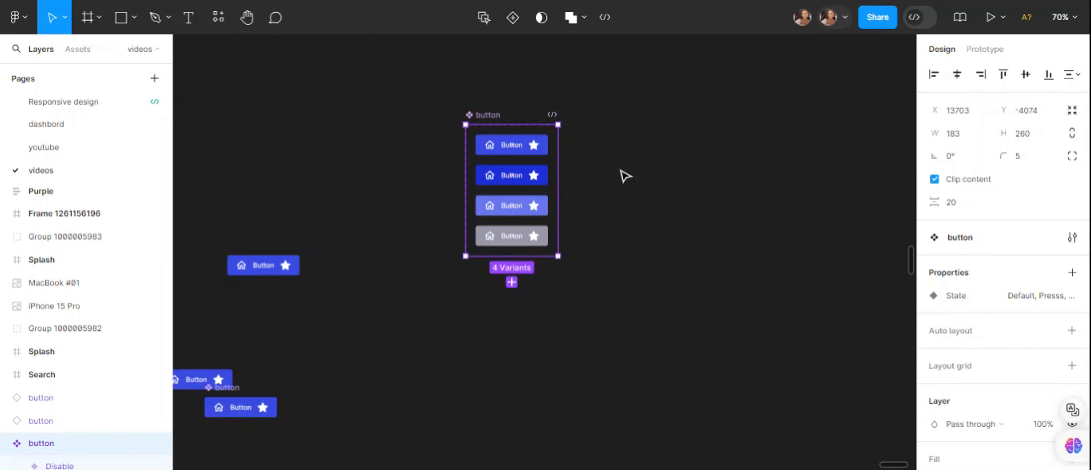
Inspect the Presss, Hover and Disable variants of the button component set one after another
scroll(625, 176, up, 5)
scroll(625, 176, down, 1)
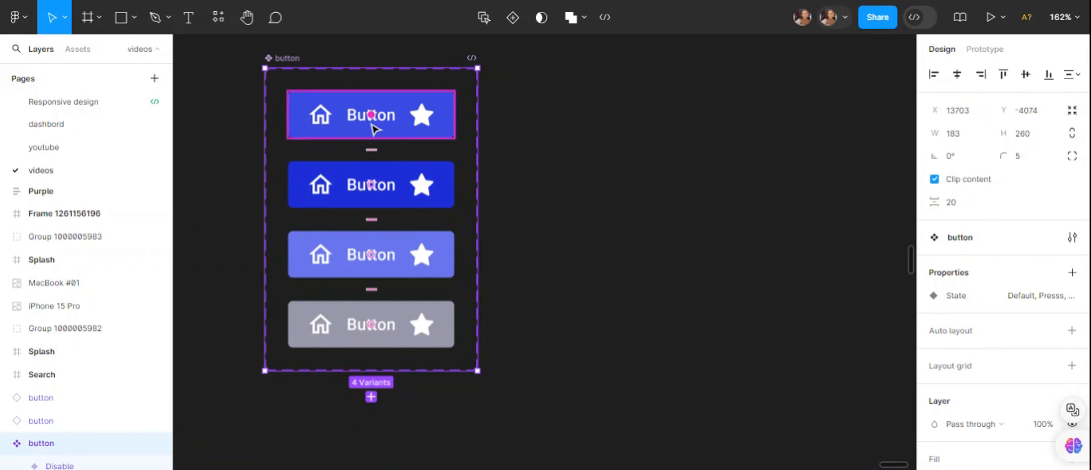
click(434, 192)
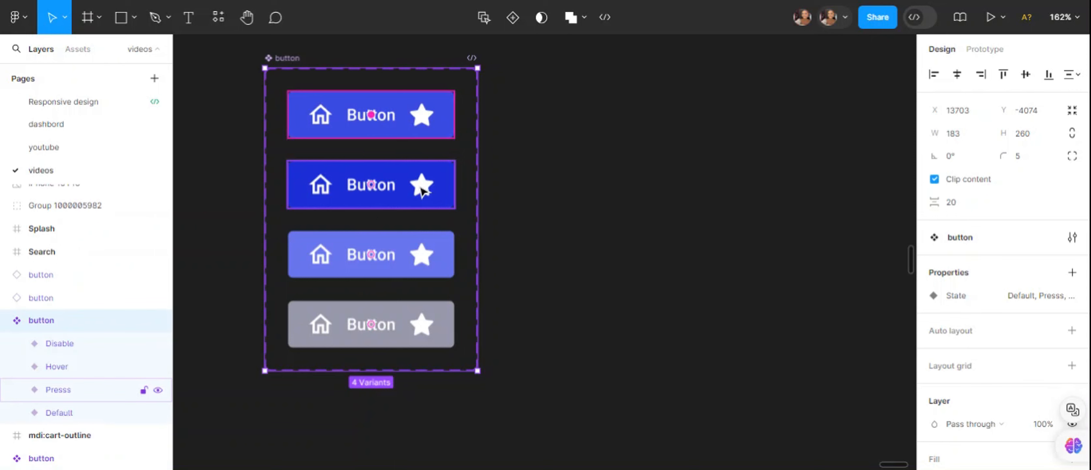
click(402, 253)
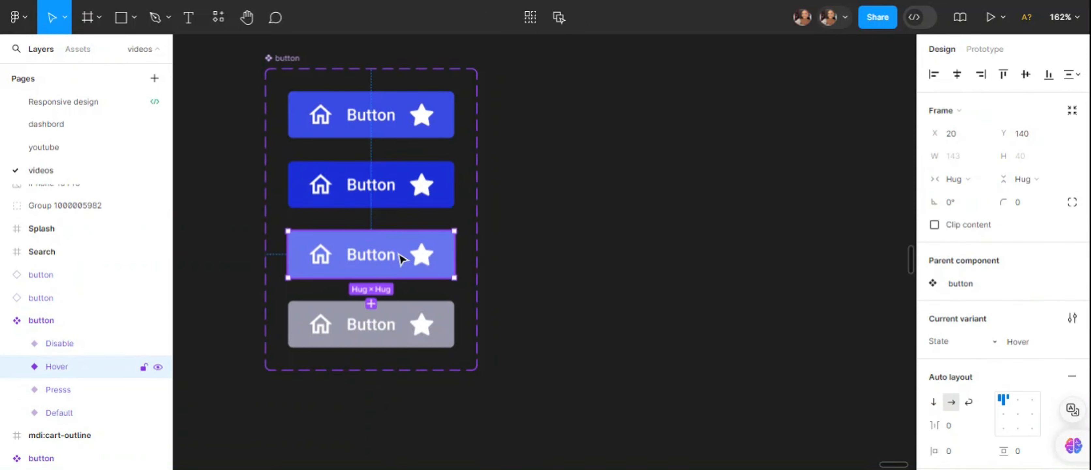
click(407, 331)
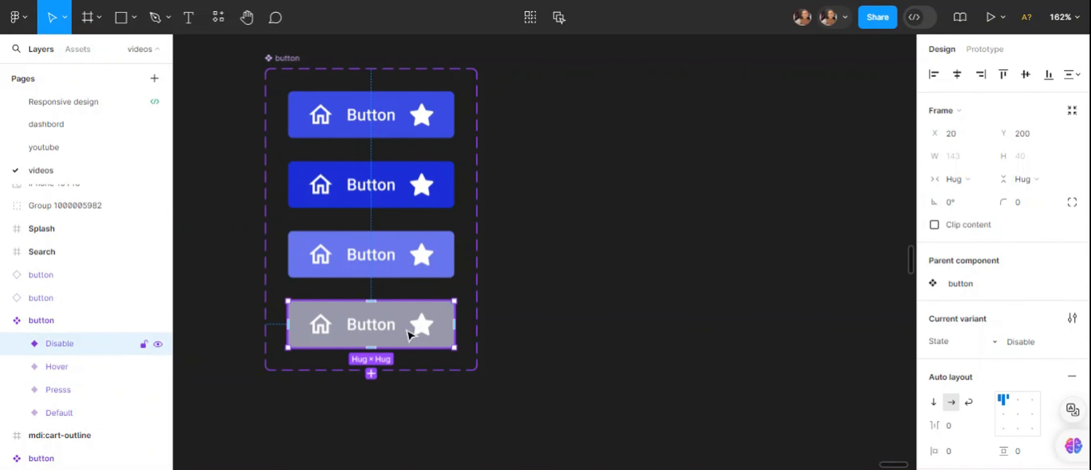
click(653, 271)
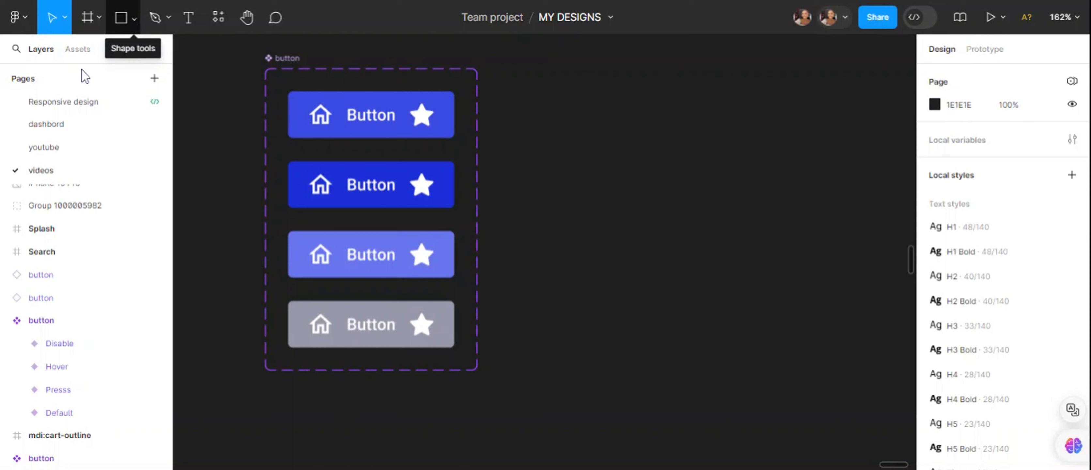
Draw an empty frame of about 232 × 120 beside the button component set
click(98, 17)
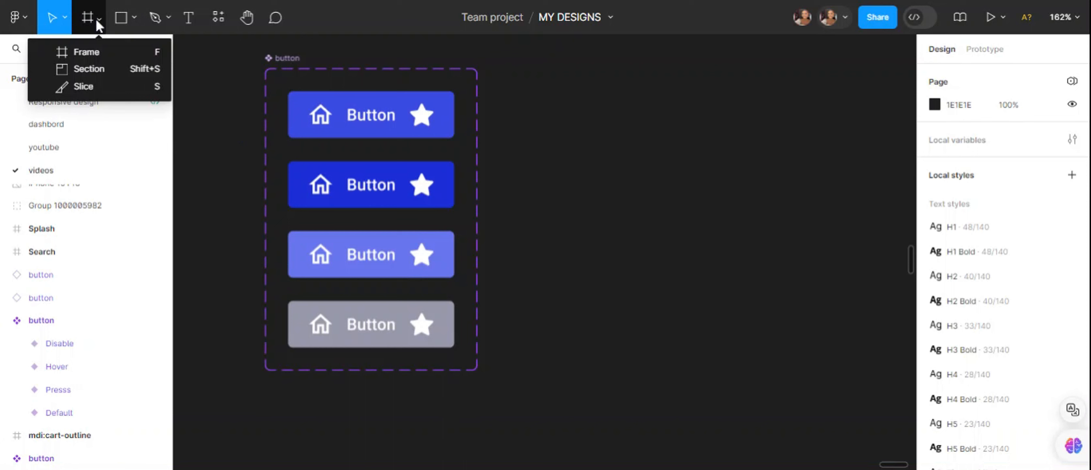
click(96, 18)
click(95, 17)
click(91, 52)
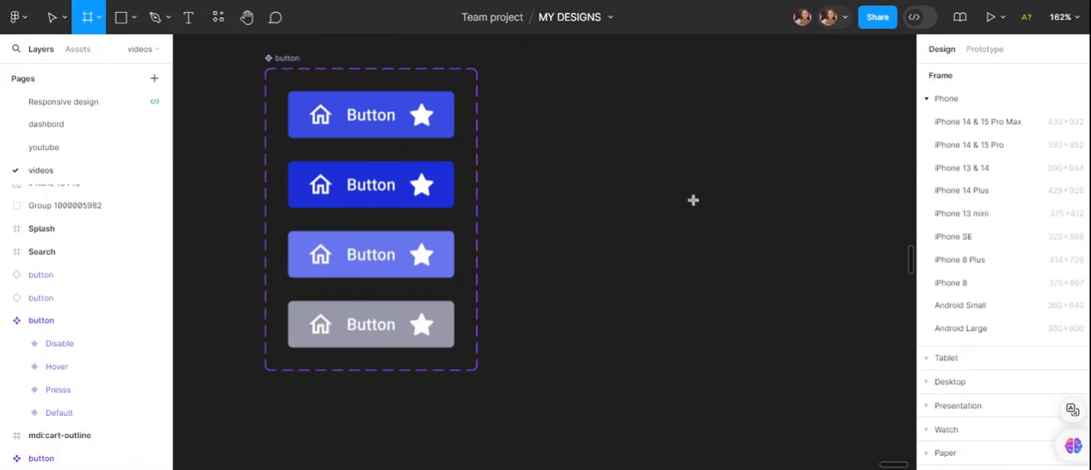
mouse_move(564, 121)
mouse_down()
mouse_move(754, 253)
mouse_move(833, 260)
mouse_up()
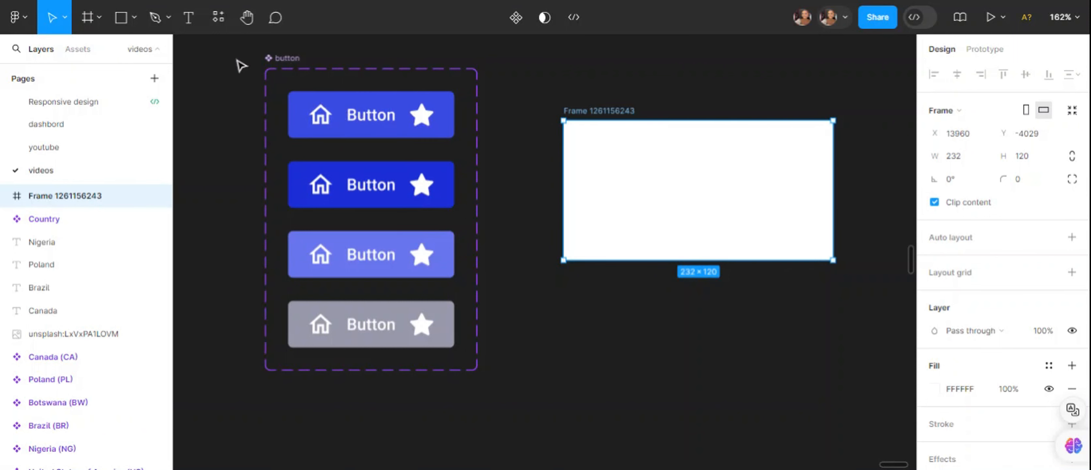
Search the assets for "bu" and place an instance of the blue button component inside the new white frame
click(84, 54)
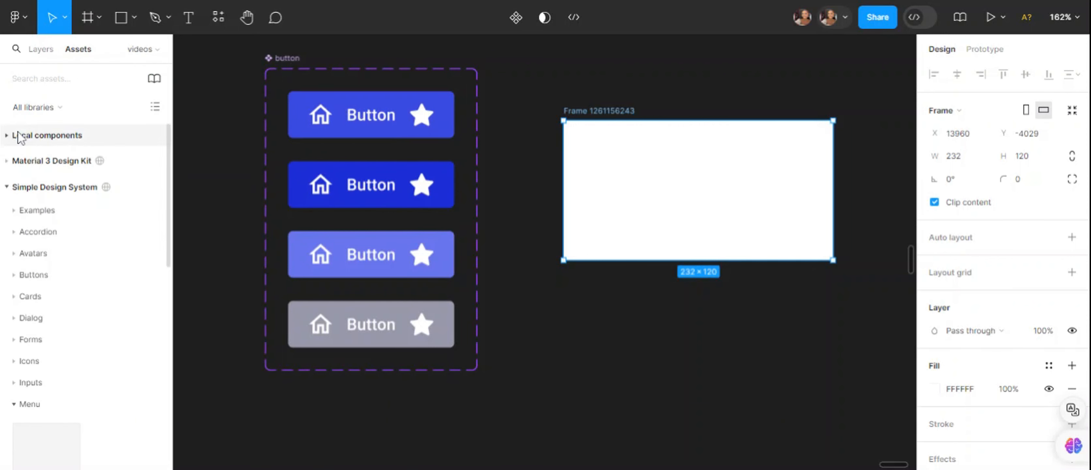
click(60, 135)
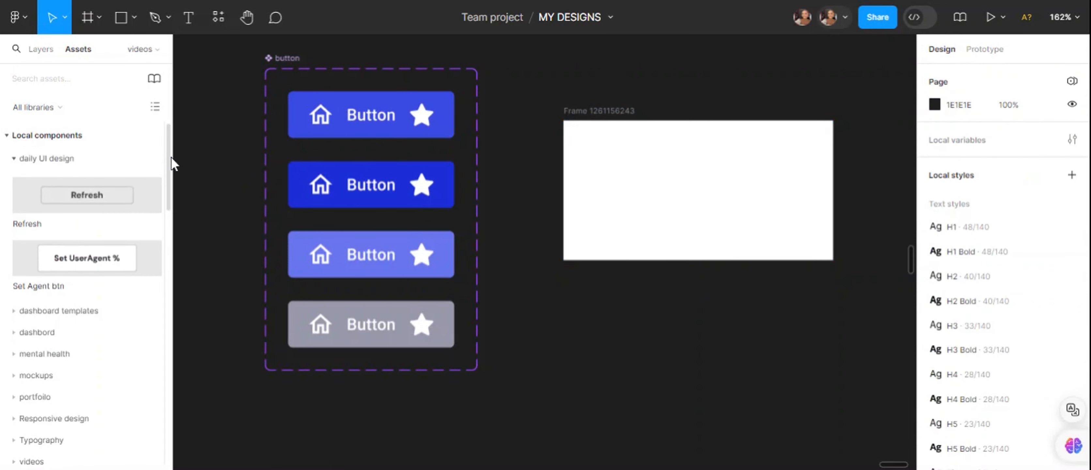
drag(171, 157, 185, 128)
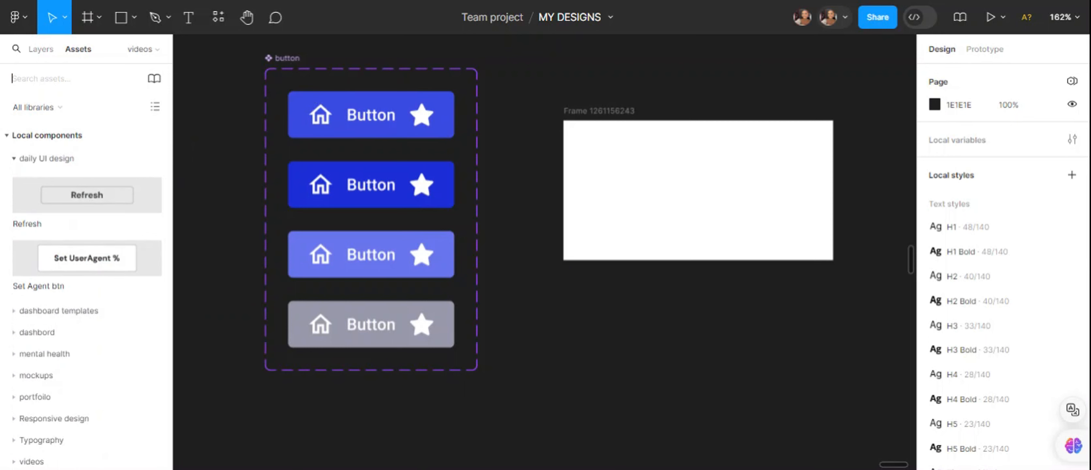
text(bu)
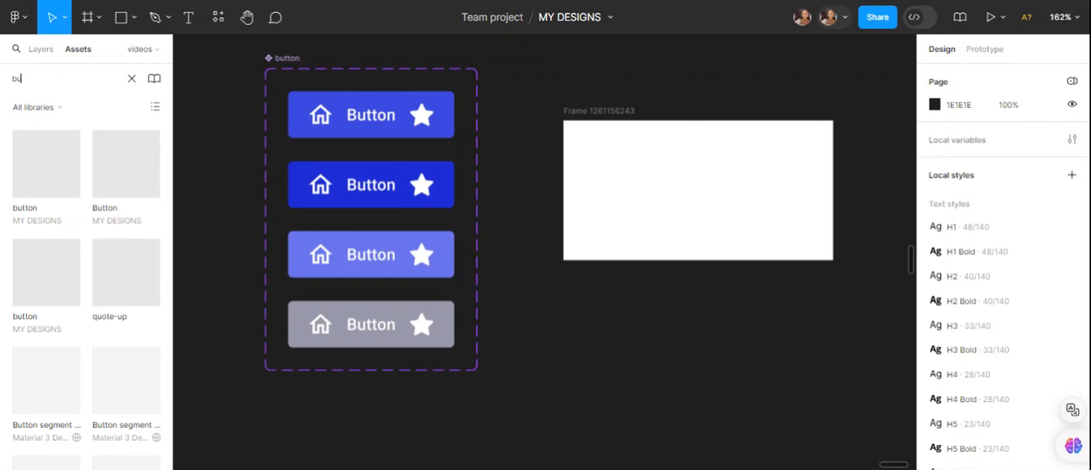
drag(51, 171, 676, 291)
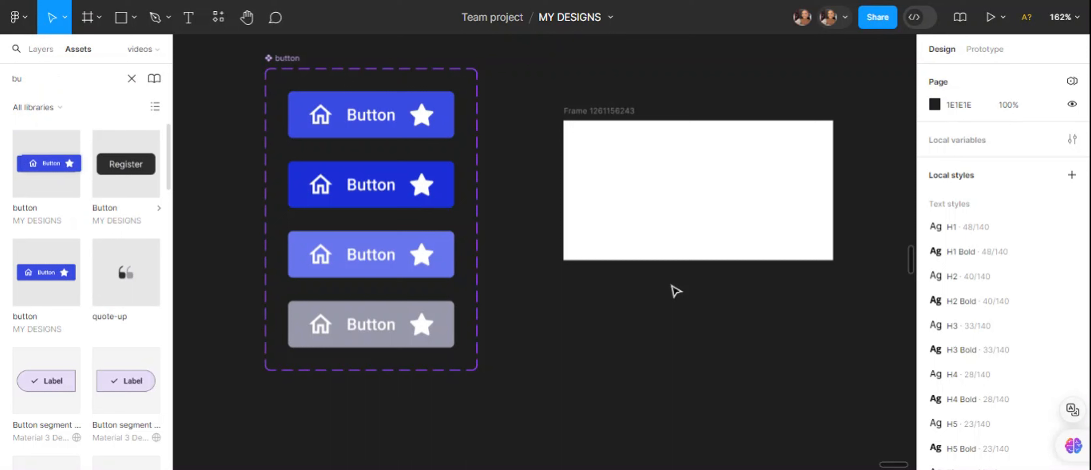
drag(54, 171, 681, 195)
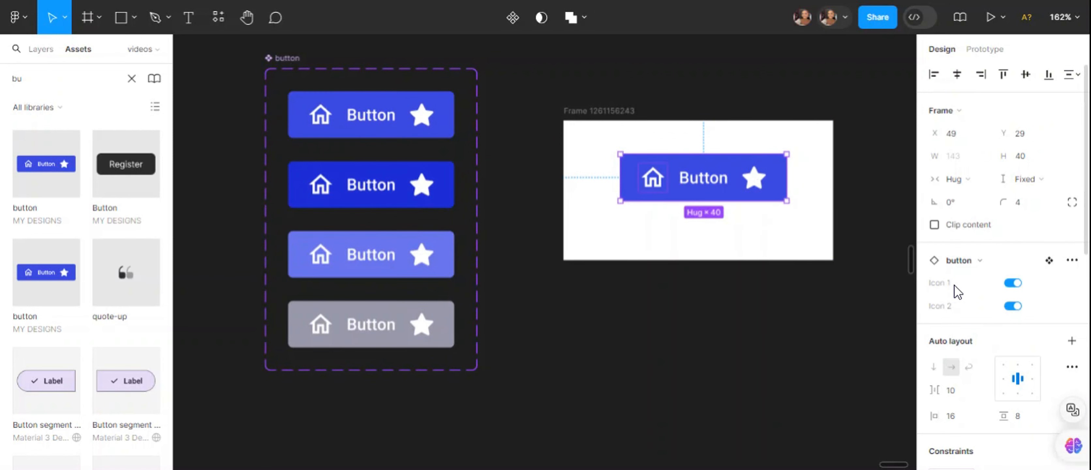
Hide Icon 1 and Icon 2 on the placed button instance and show both again
click(1011, 284)
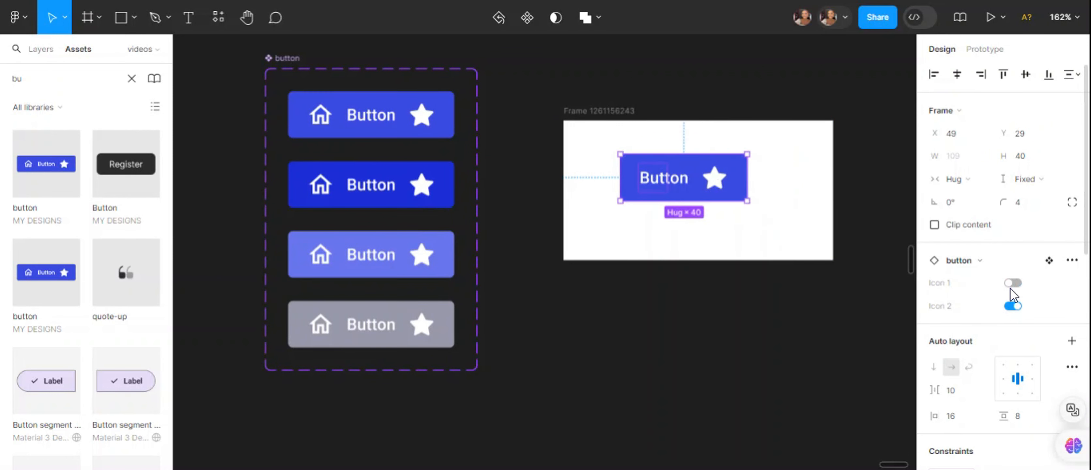
click(1013, 307)
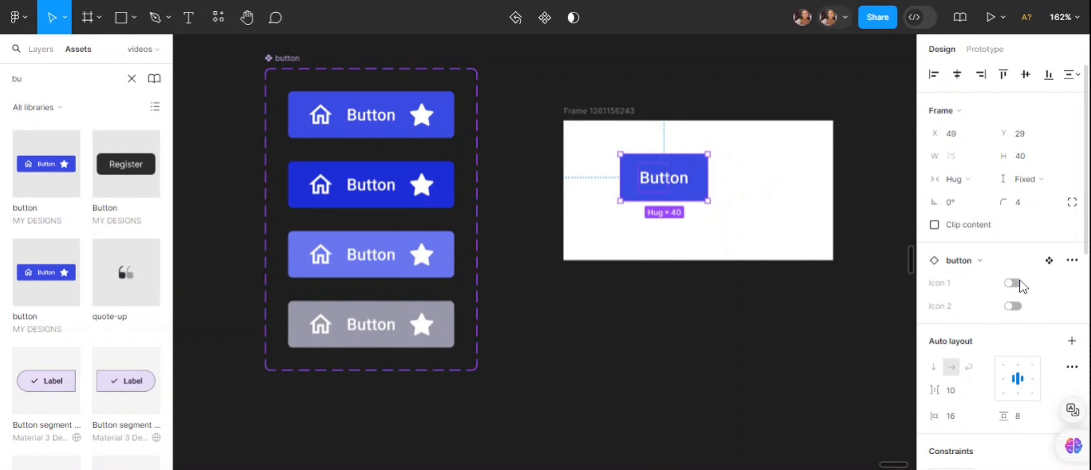
click(1012, 282)
click(1014, 305)
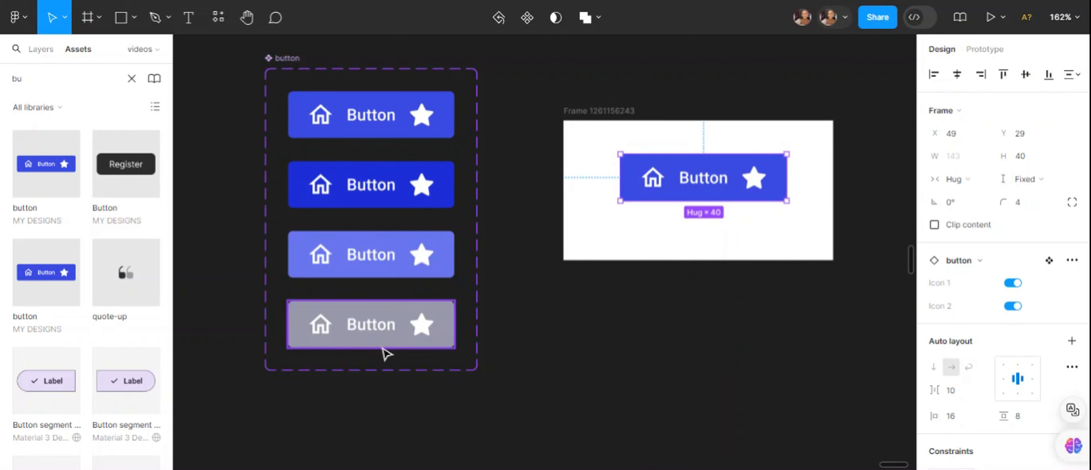
Deselect the button instance and clear the asset search
click(584, 388)
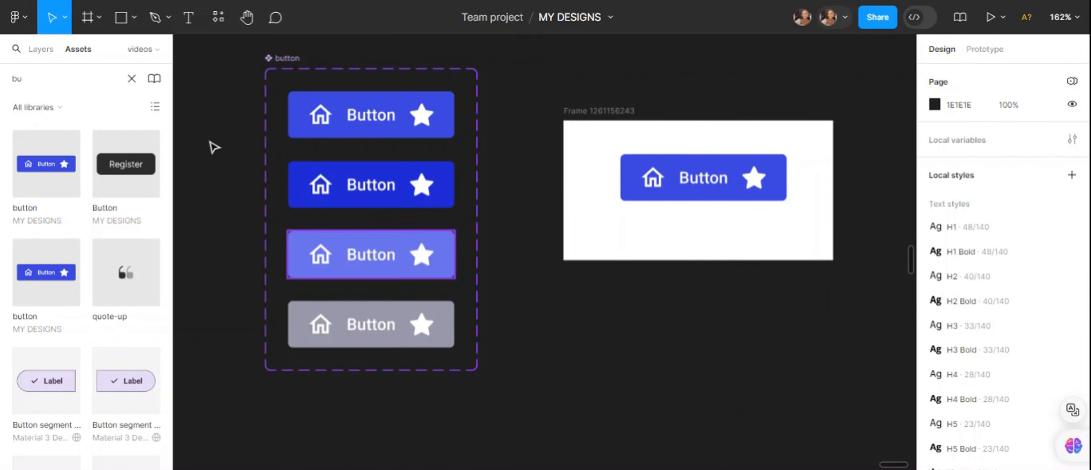
click(129, 78)
click(81, 49)
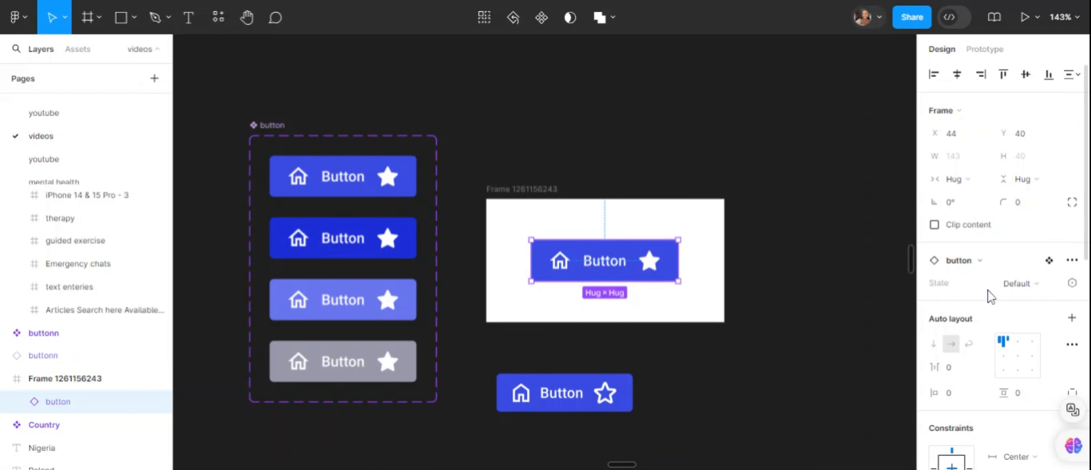
Try the Disable, Hover and Presss states on the button instance in the white frame, and return its State to Default
click(1045, 285)
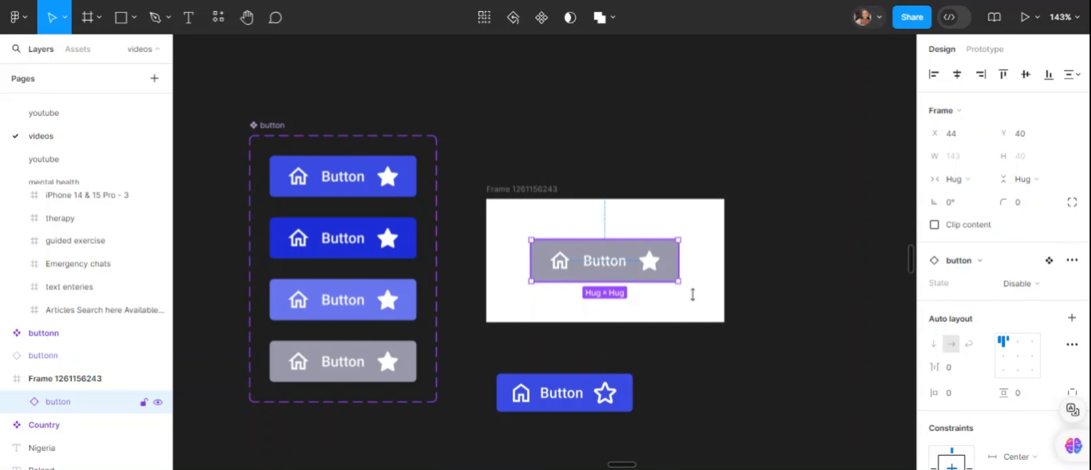
click(1042, 290)
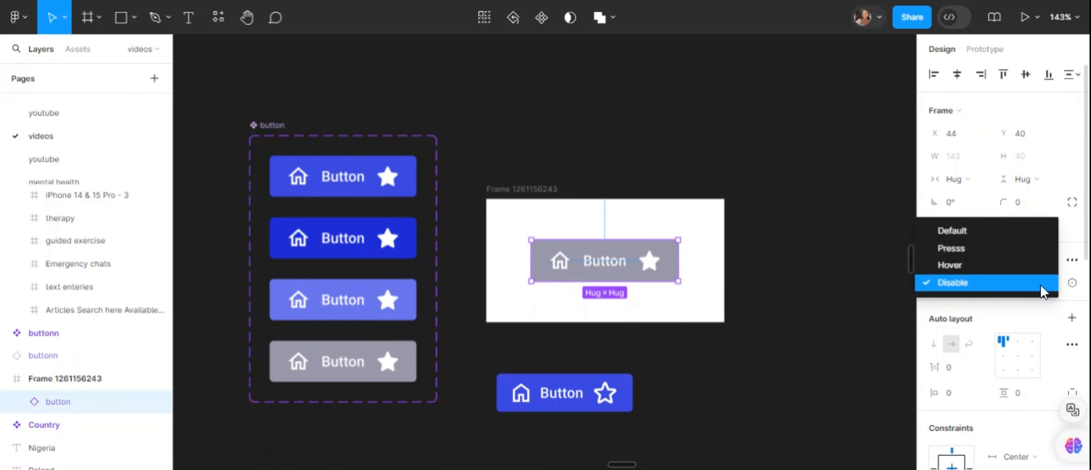
click(991, 265)
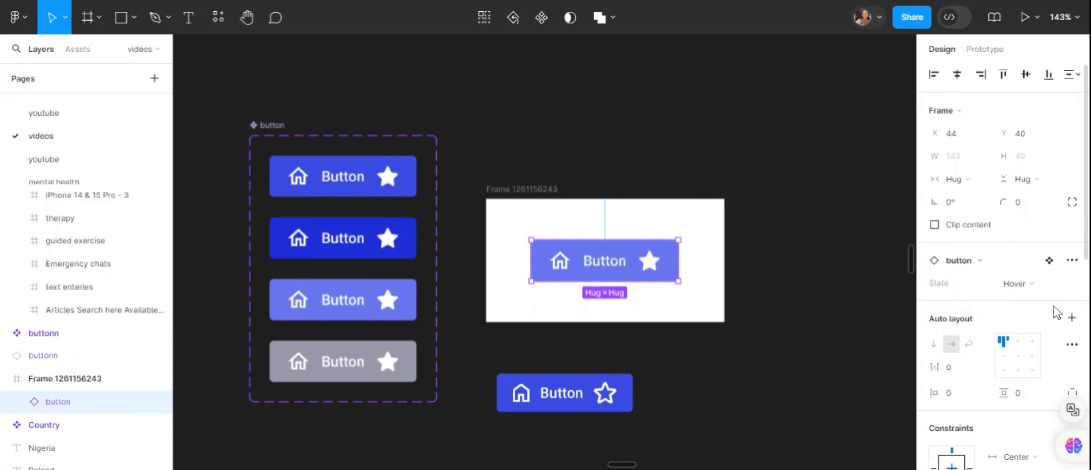
click(1039, 284)
click(1020, 267)
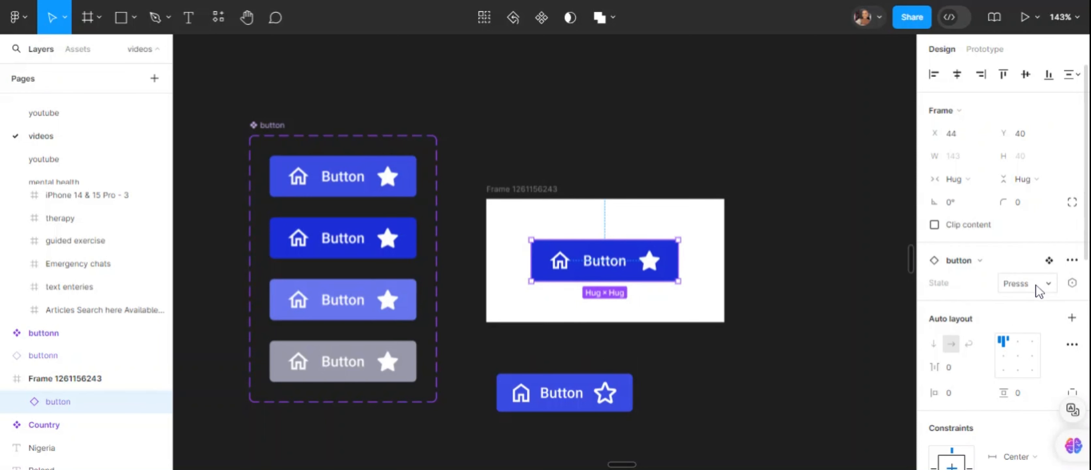
click(1036, 284)
click(1012, 266)
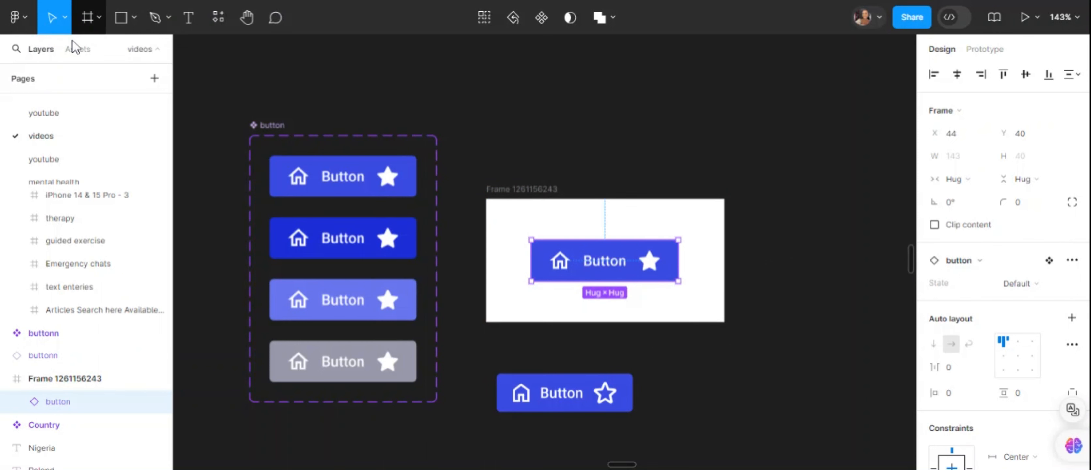
Add an iPhone 14 & 15 Pro Max frame and place the copied button instance centred in its lower part, at about Y 726
click(97, 22)
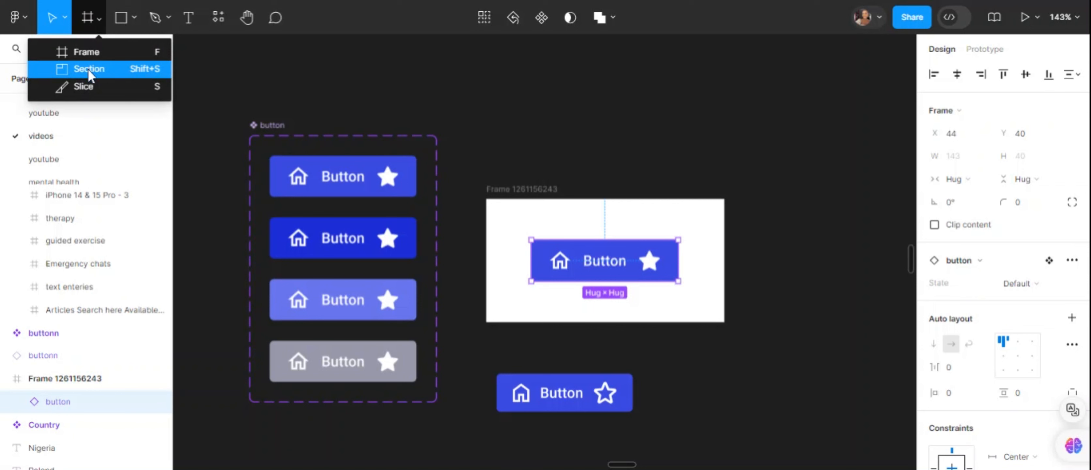
click(105, 54)
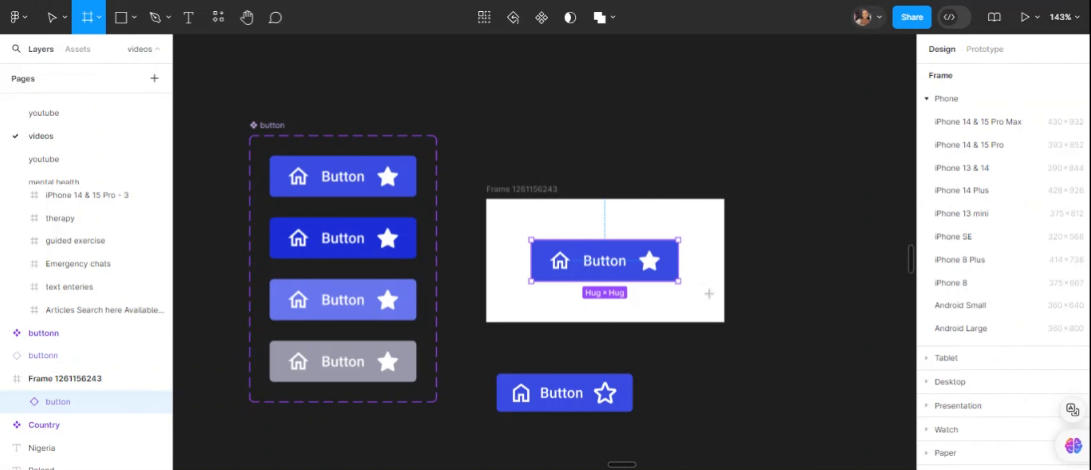
click(951, 125)
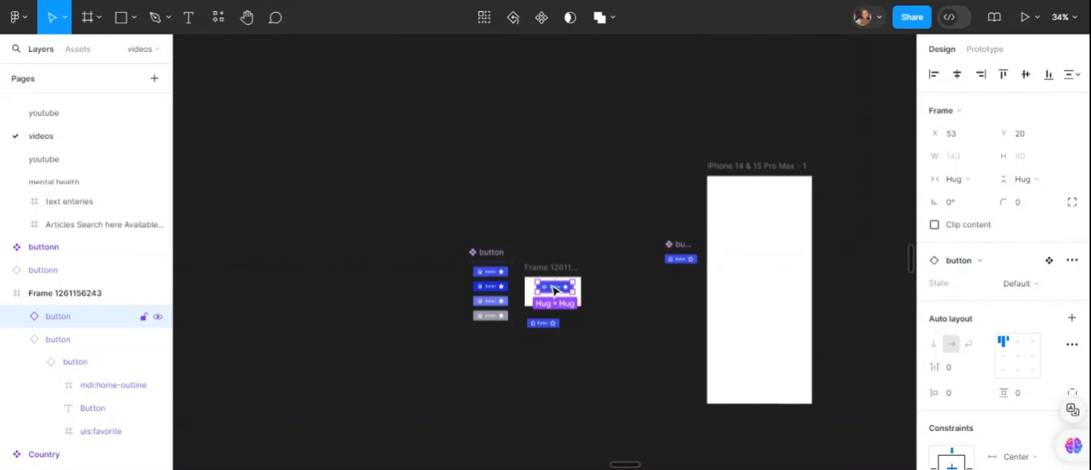
drag(557, 287, 758, 359)
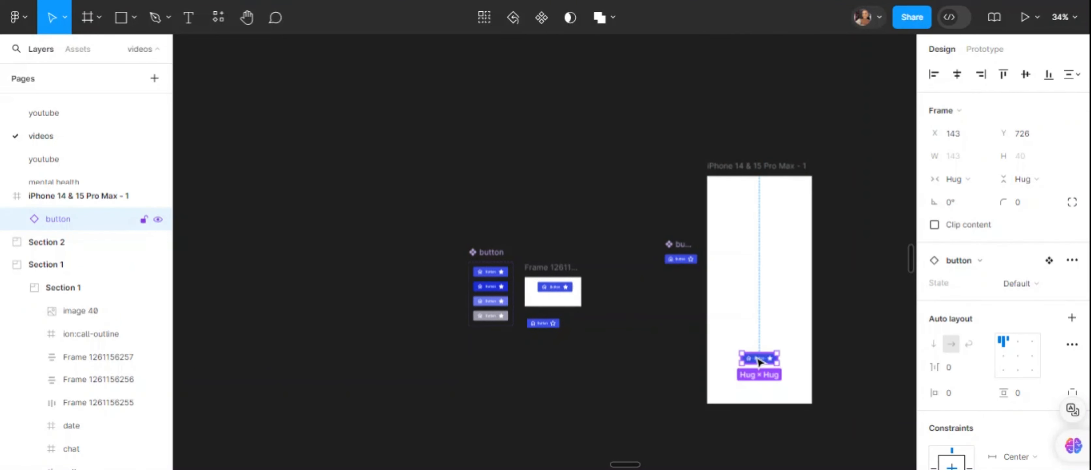
scroll(758, 360, up, 3)
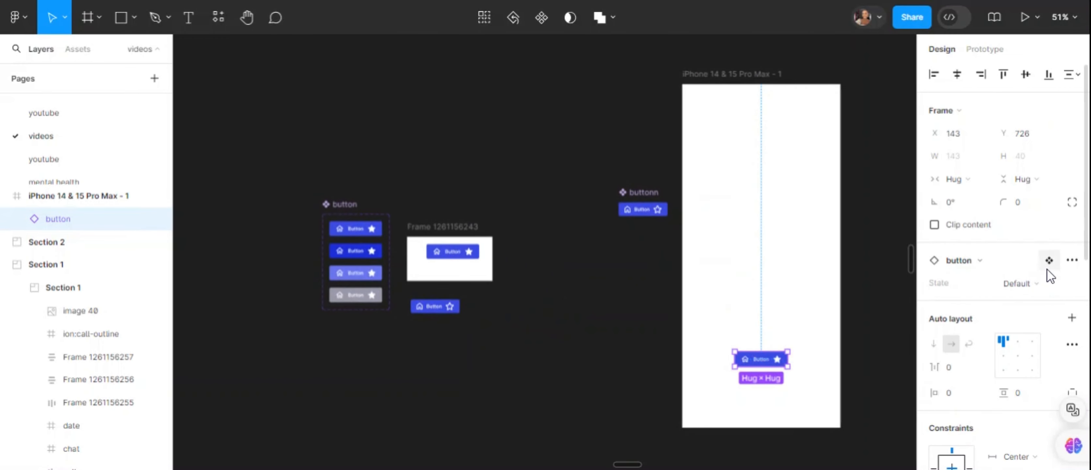
click(1032, 262)
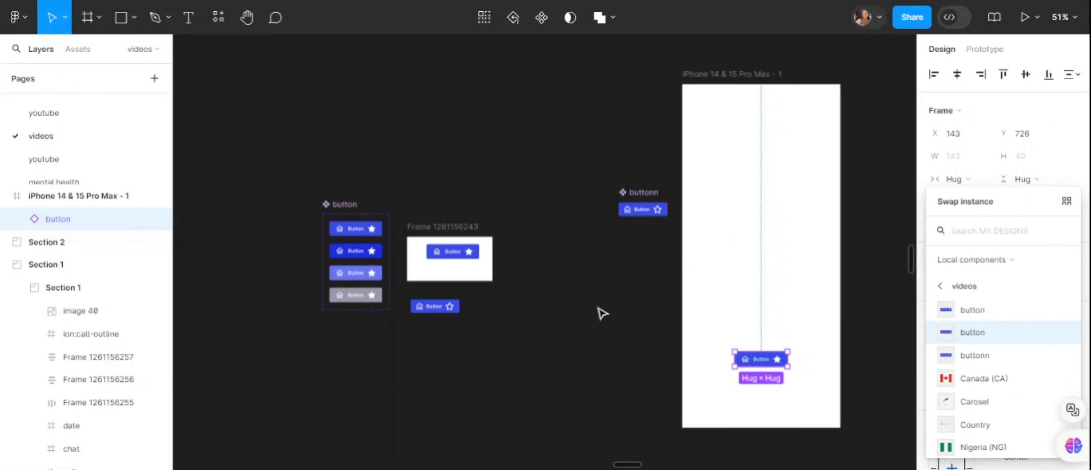
click(693, 332)
click(783, 360)
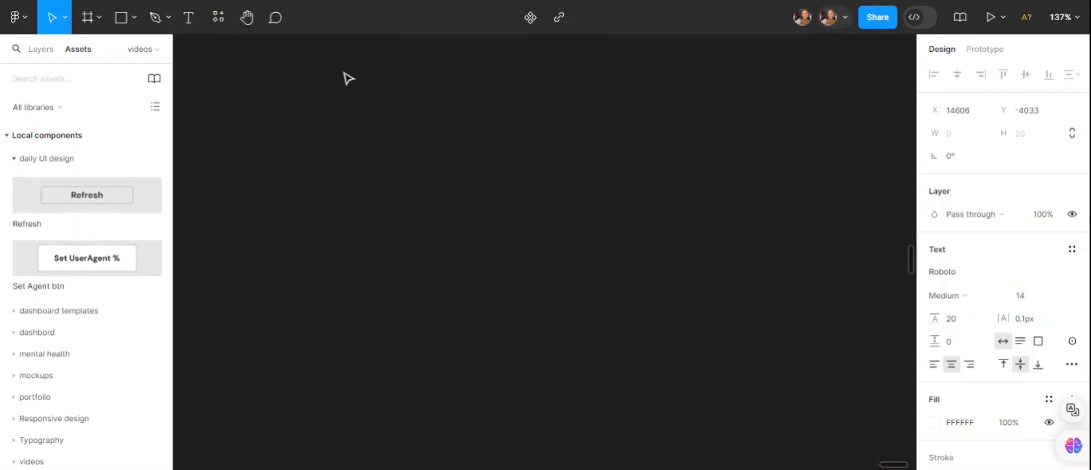
Write the text "Button" on an empty canvas area and wrap it in an auto layout frame
text(Butooo)
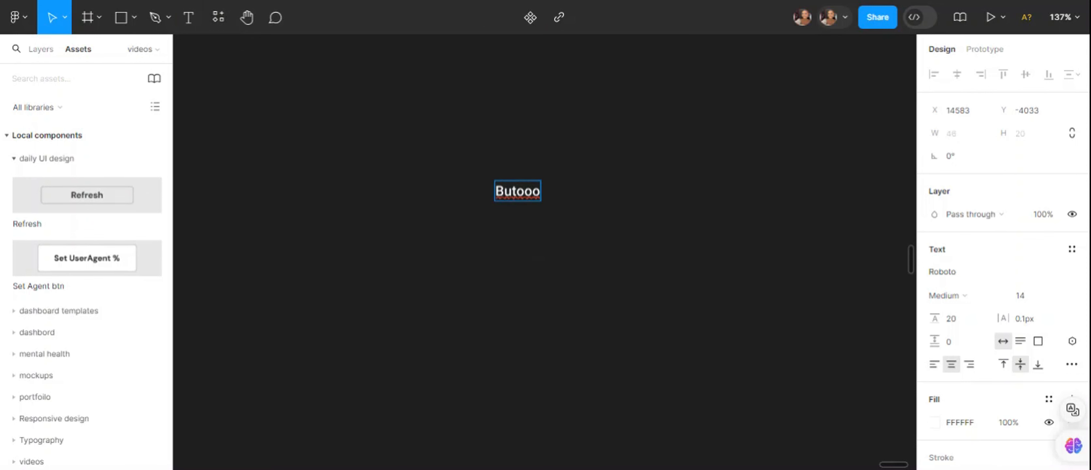
key(BackSpace)
key(BackSpace)
key(BackSpace)
text(ton)
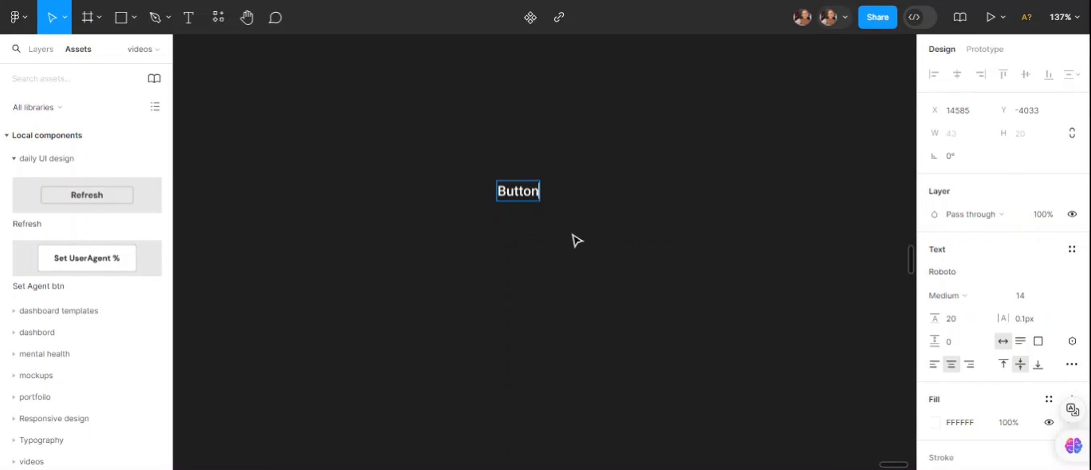
key(Escape)
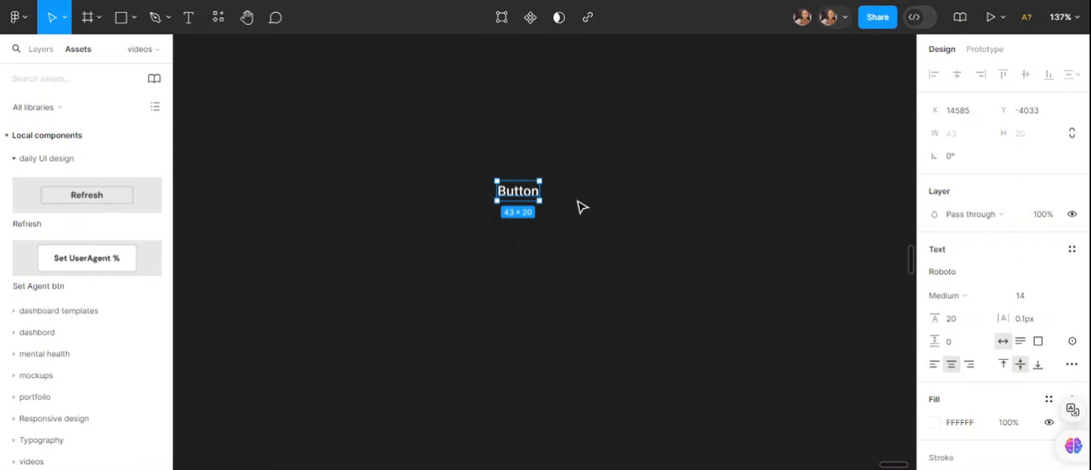
key(shift+a)
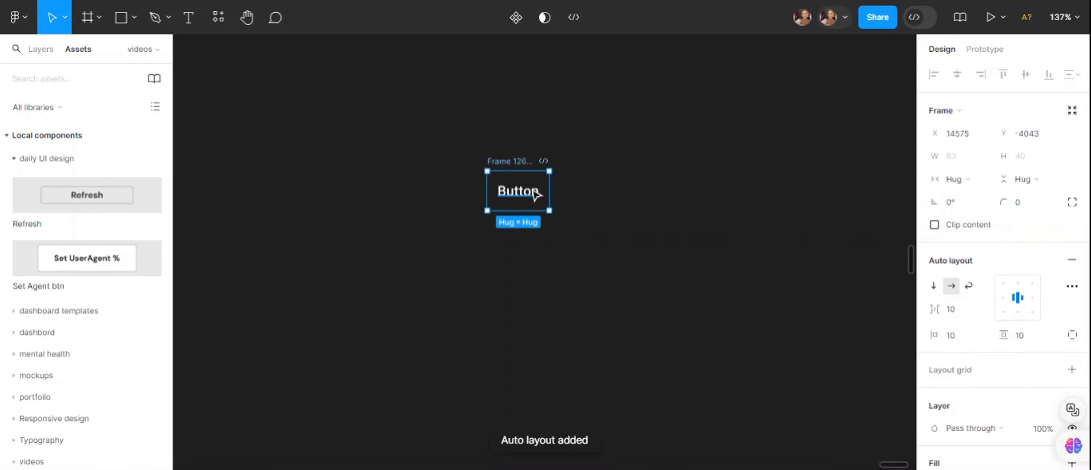
Give the Button auto layout frame a corner radius of 4, horizontal padding of 16 and vertical padding of 8
right_click(549, 189)
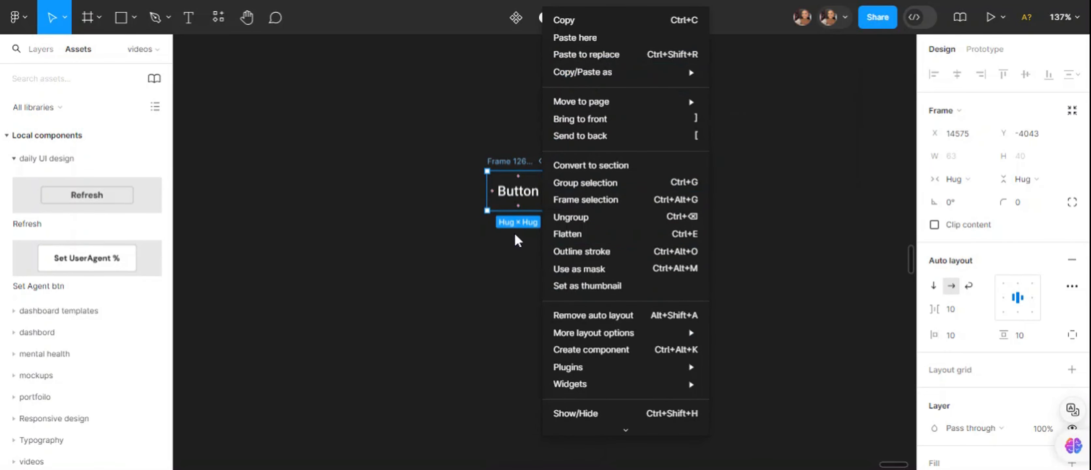
click(449, 351)
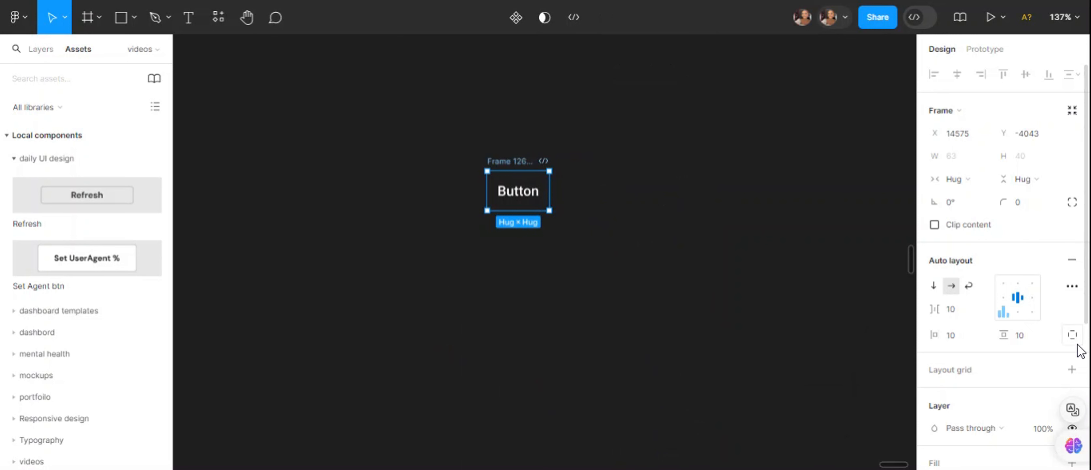
click(1025, 206)
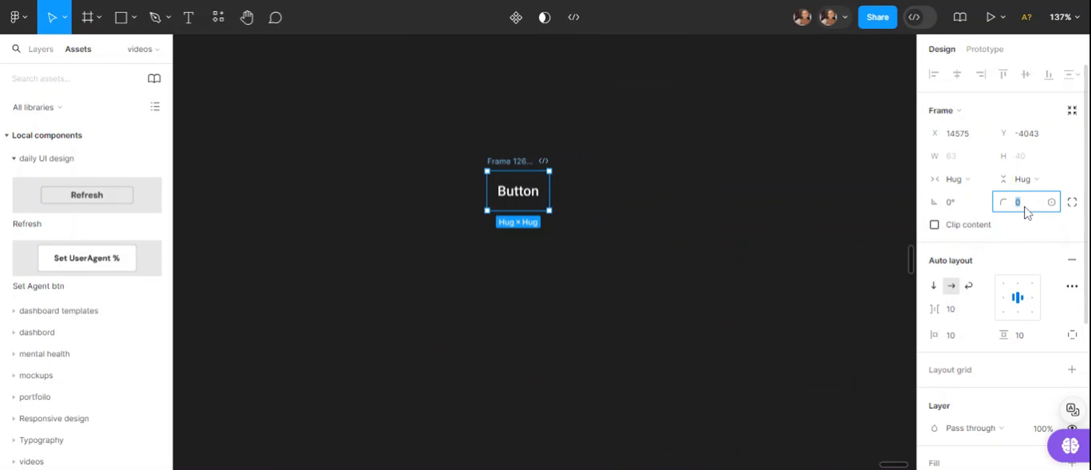
text(4)
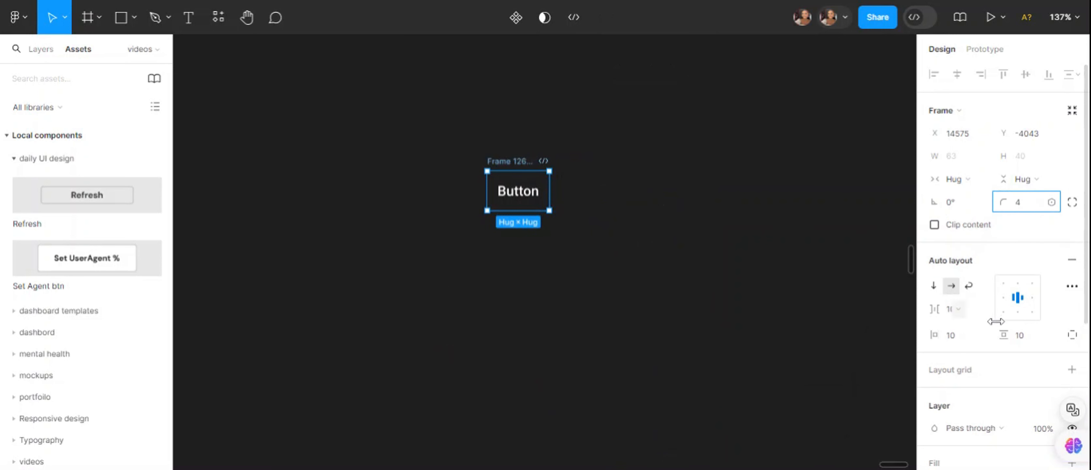
click(956, 335)
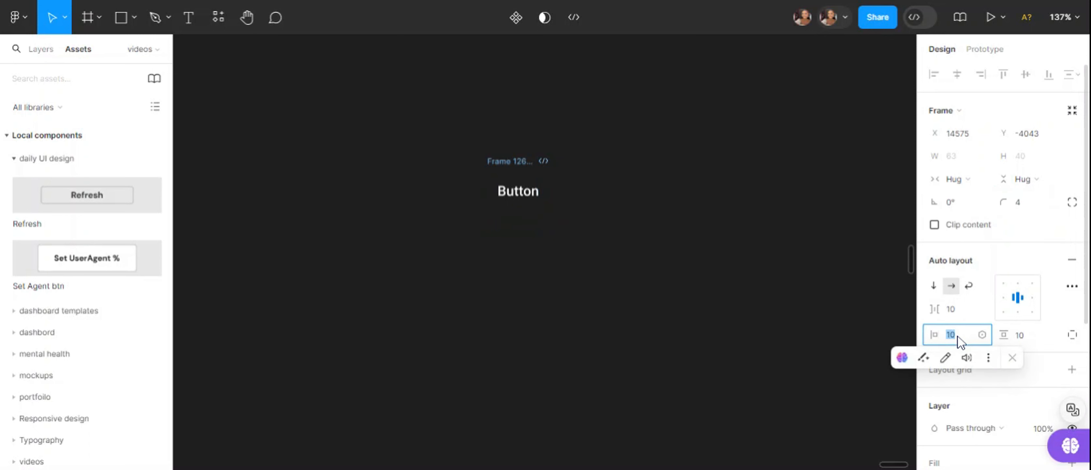
text(16)
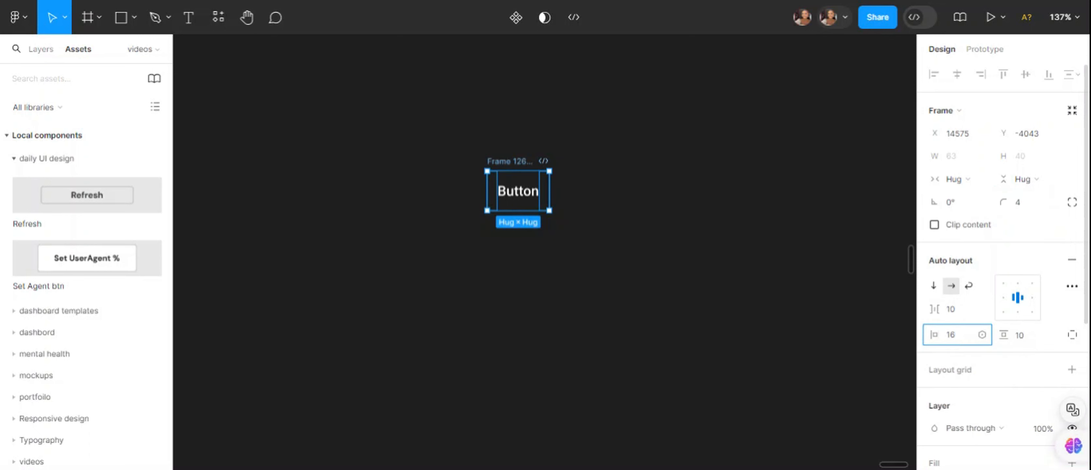
click(1022, 336)
text(8)
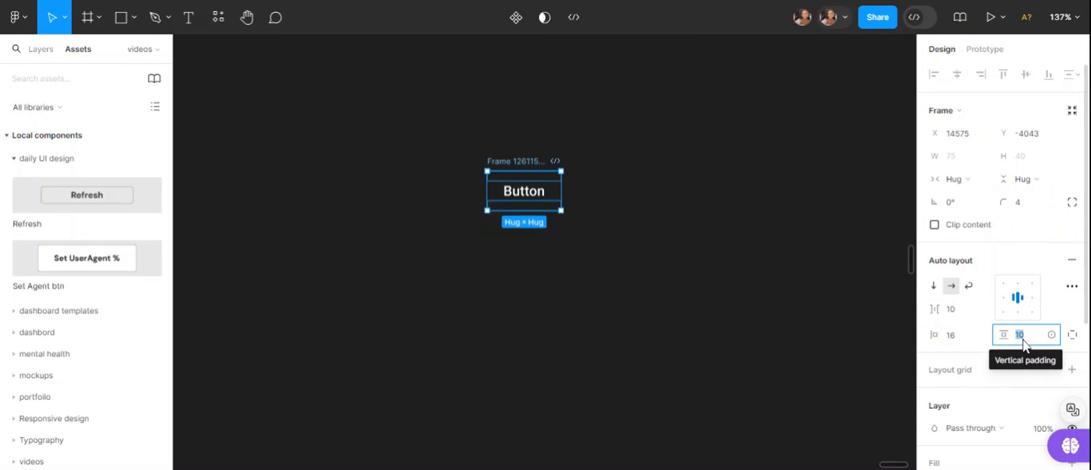
key(Return)
click(683, 348)
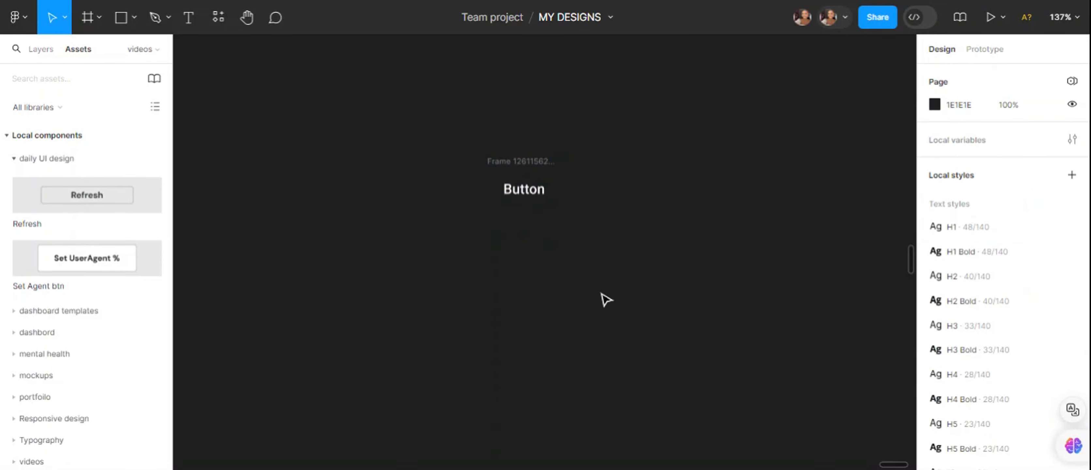
Add a fill to the Button frame and set its colour to the page's blue, 3A4BE2
click(508, 169)
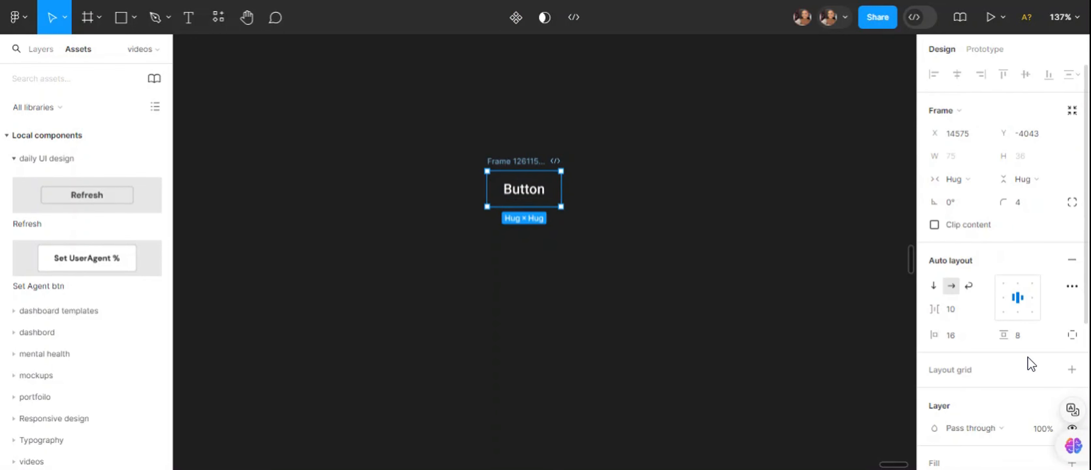
scroll(1058, 296, down, 2)
scroll(931, 427, down, 1)
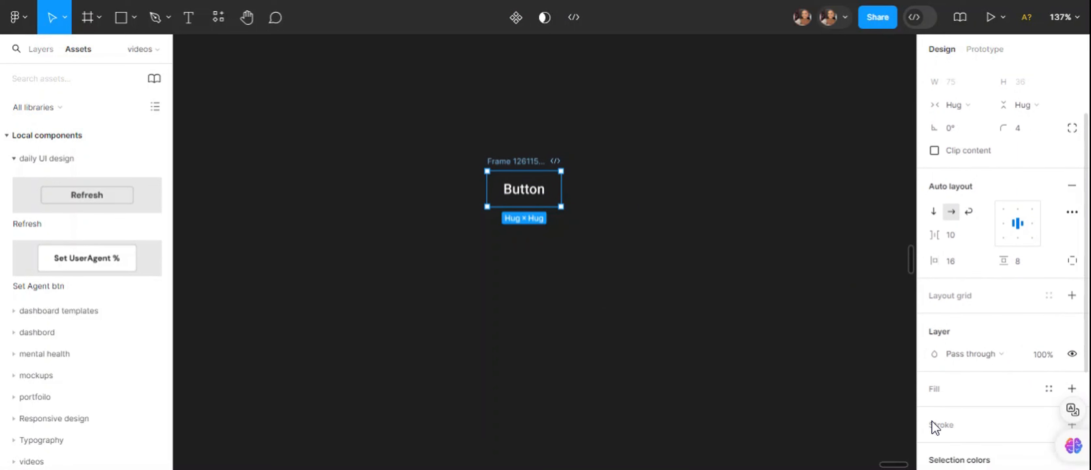
click(934, 389)
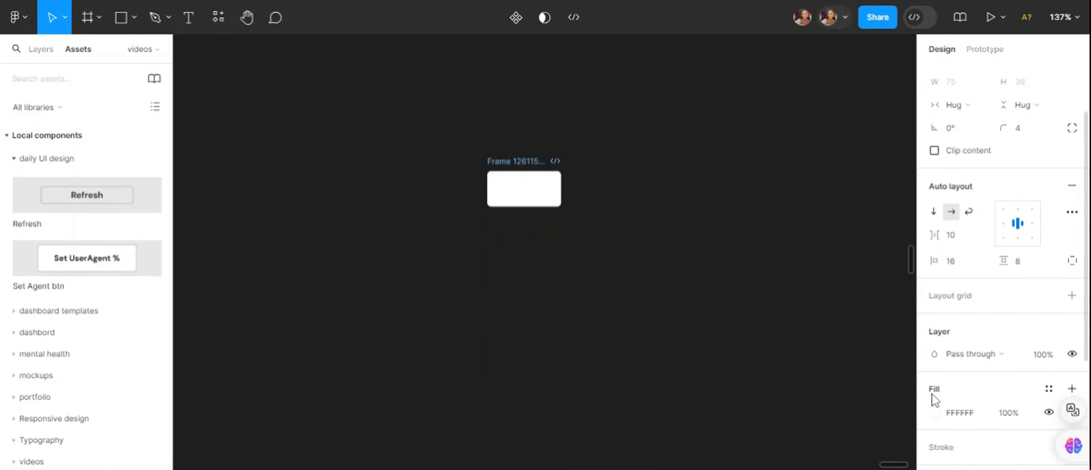
click(525, 199)
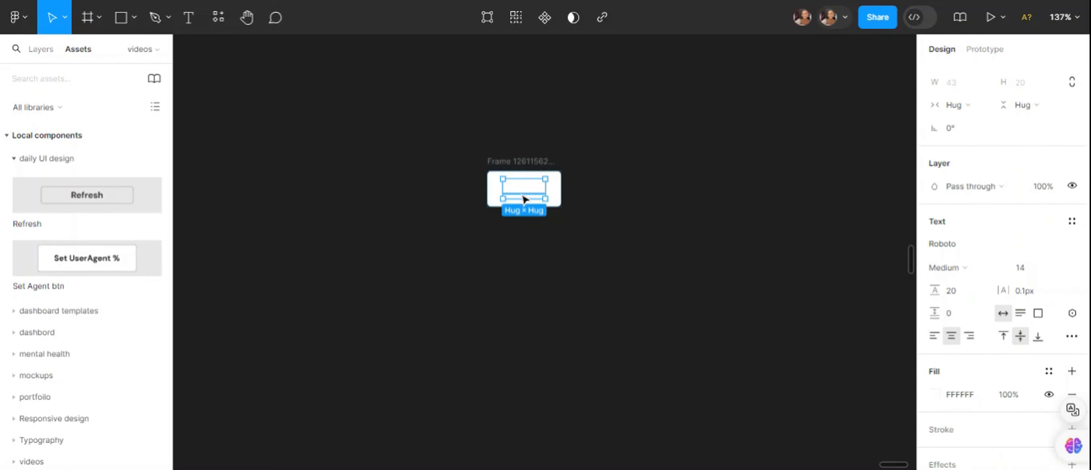
click(499, 169)
click(931, 412)
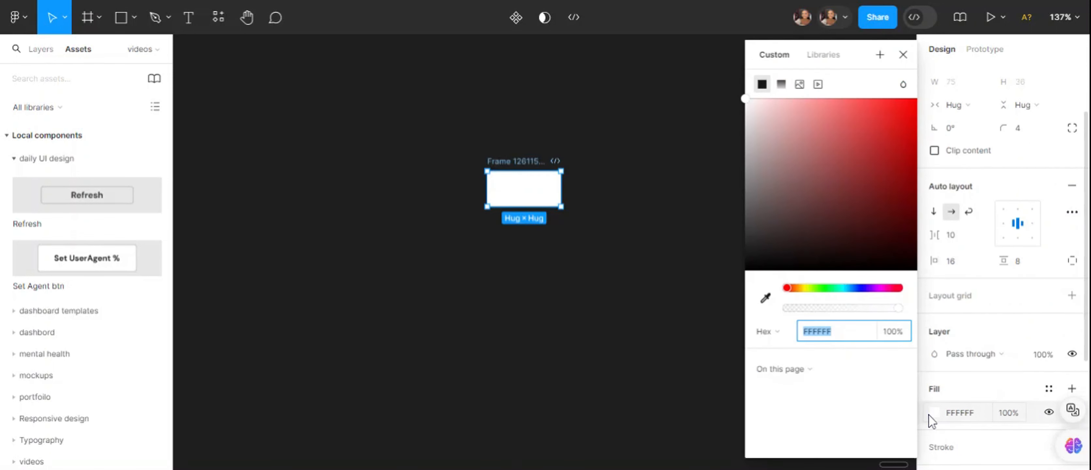
click(930, 414)
click(929, 414)
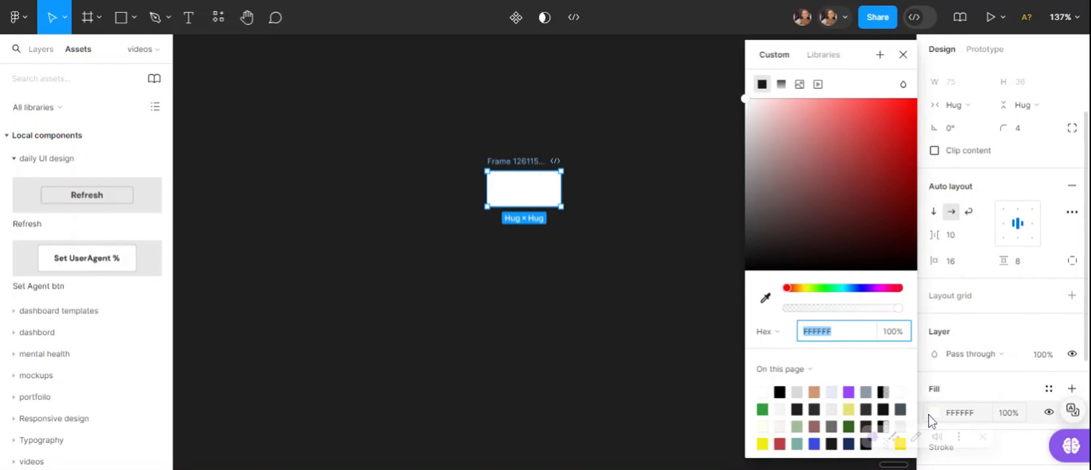
click(765, 299)
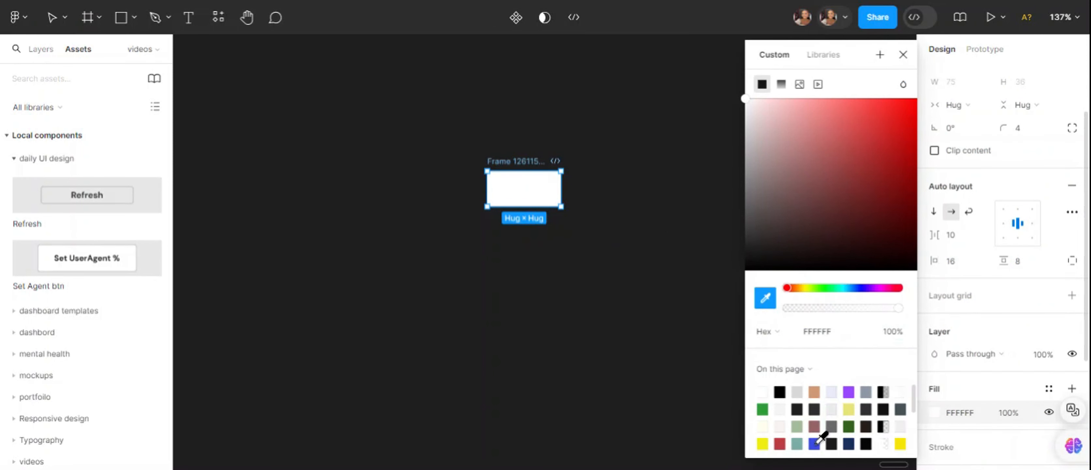
click(614, 284)
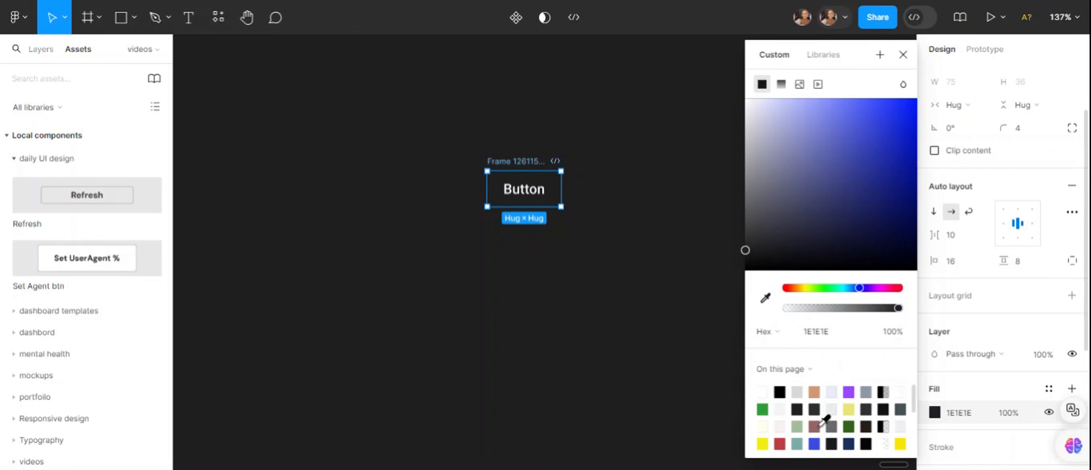
click(815, 443)
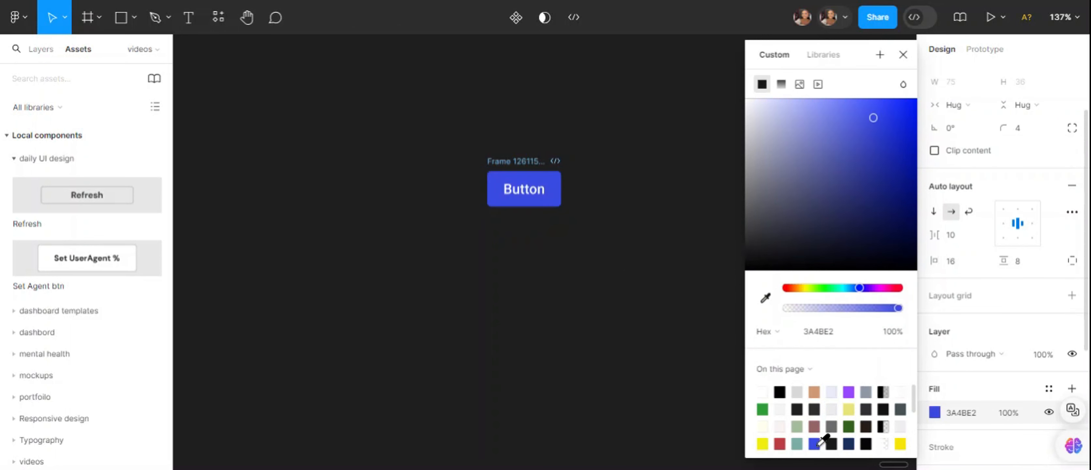
click(903, 55)
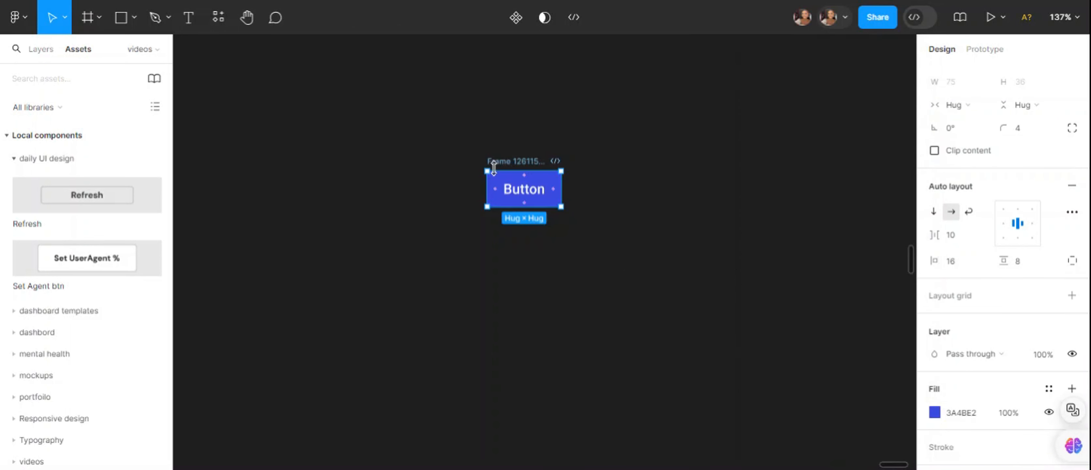
Launch the Iconify plugin from the canvas
click(596, 119)
right_click(597, 119)
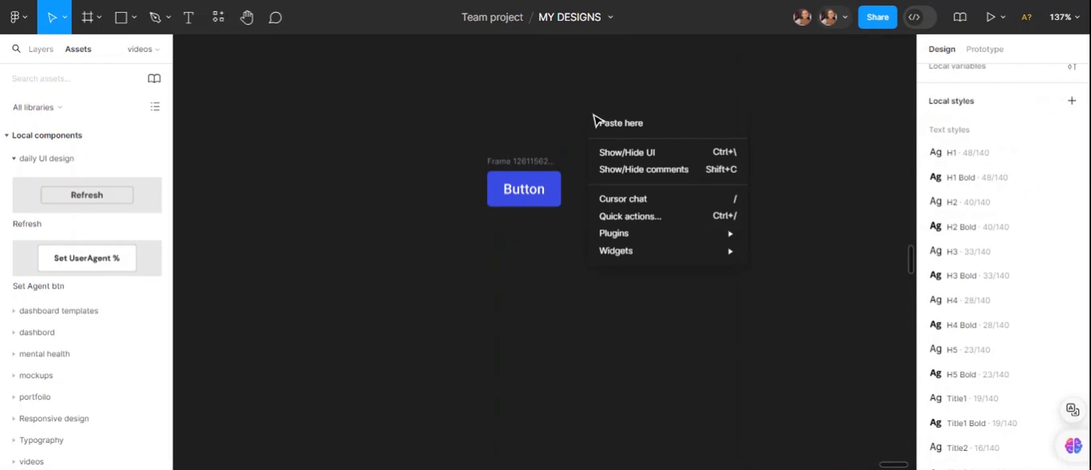
mouse_move(639, 241)
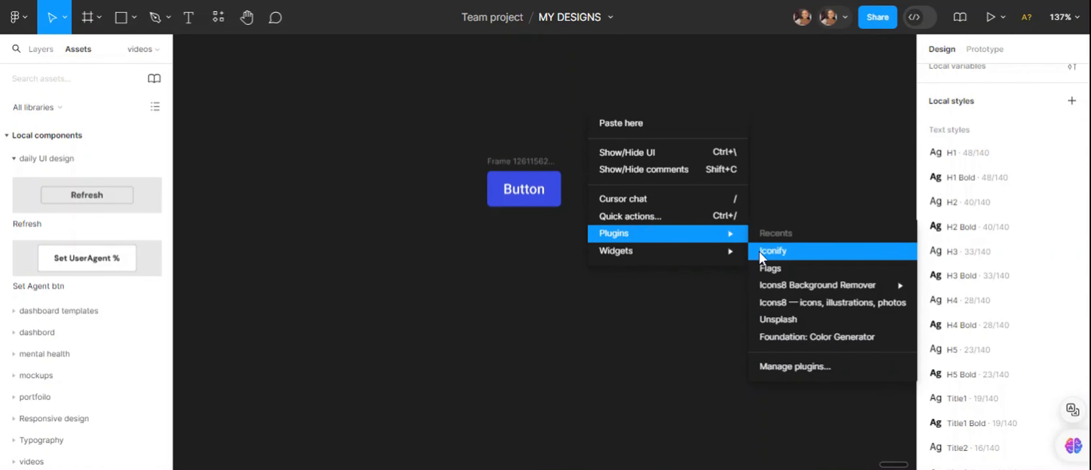
click(760, 254)
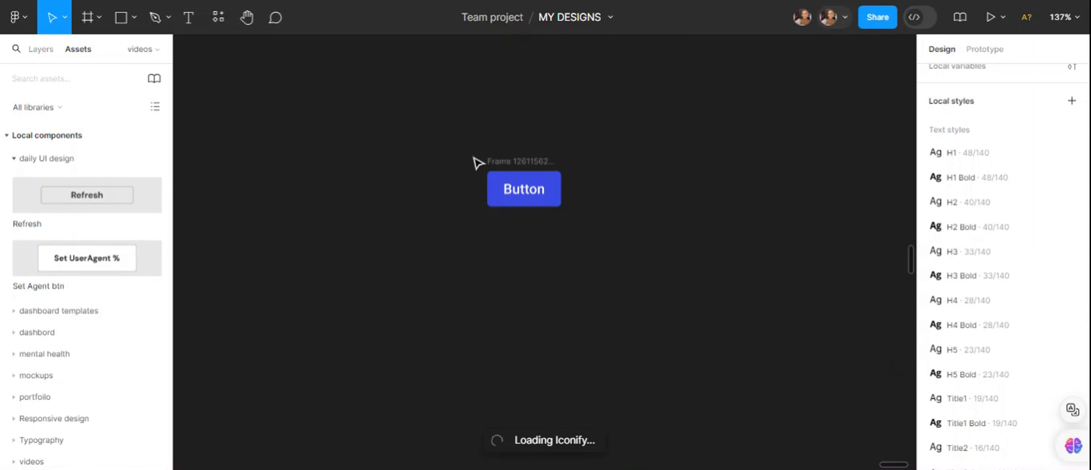
click(498, 173)
click(531, 124)
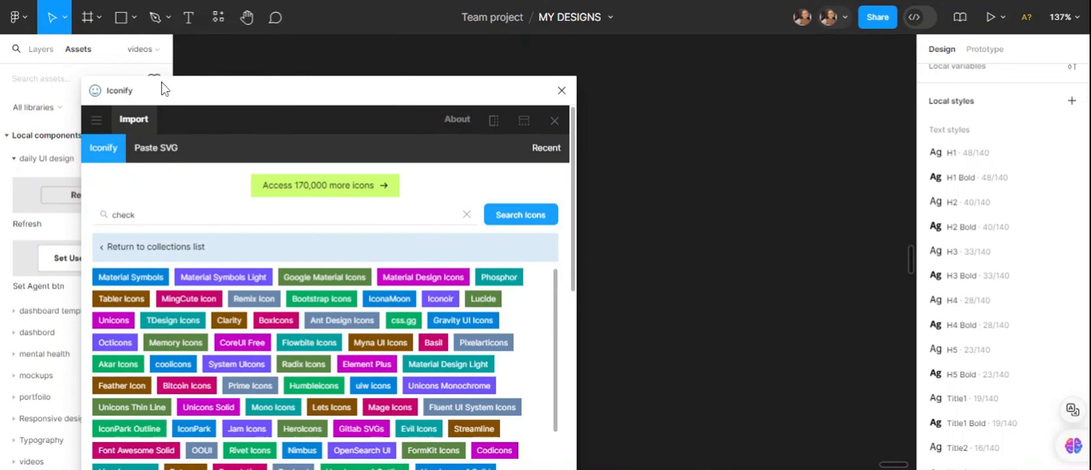
mouse_move(165, 89)
mouse_down()
mouse_move(158, 136)
mouse_move(146, 82)
mouse_up()
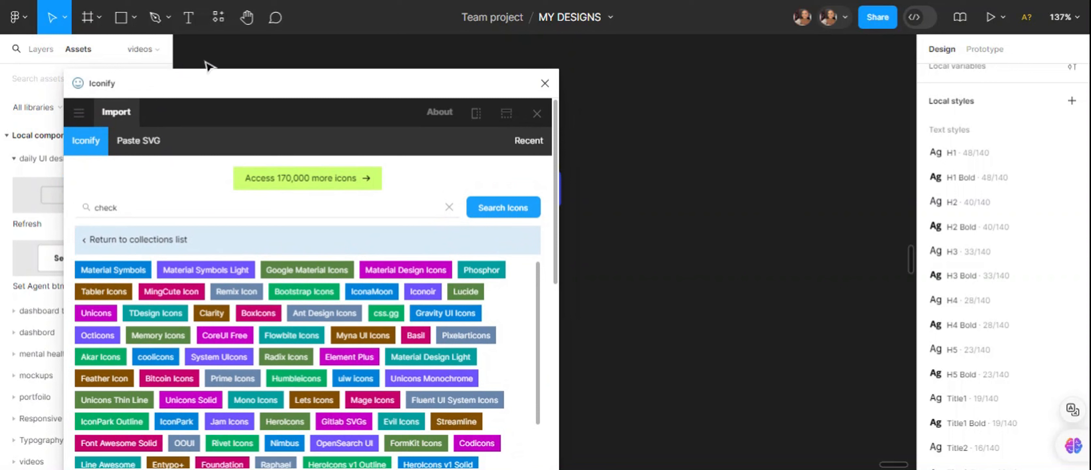
Search Iconify for "Home" icons and move the plugin window so the blue button is uncovered
double_click(106, 208)
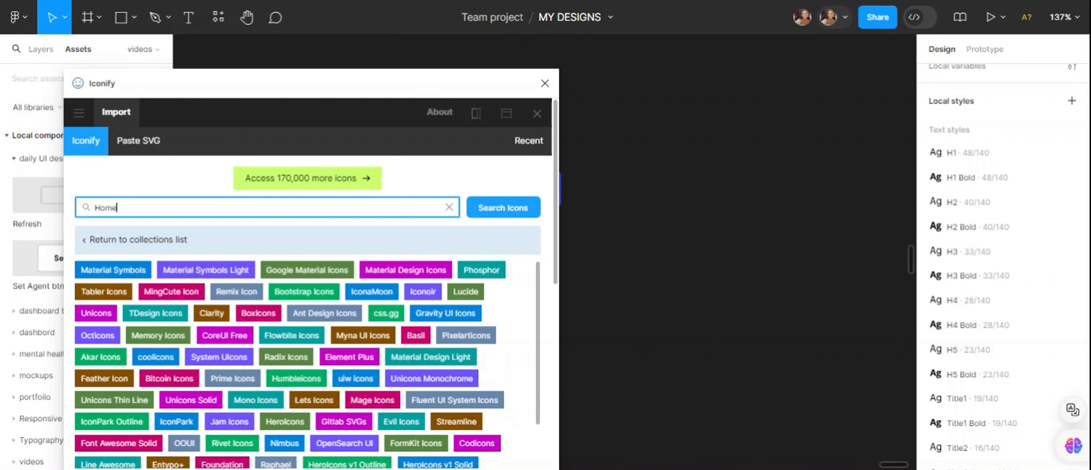
text(Home)
click(476, 214)
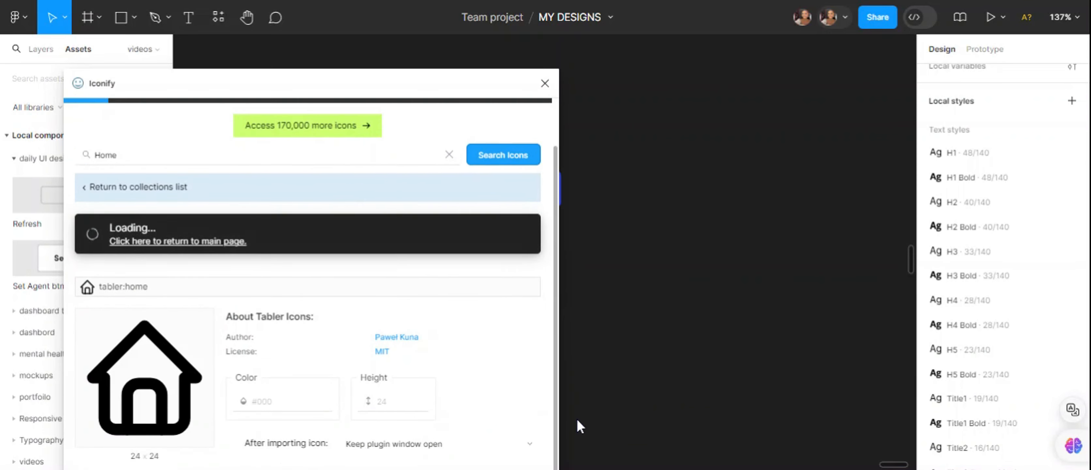
drag(556, 273, 544, 356)
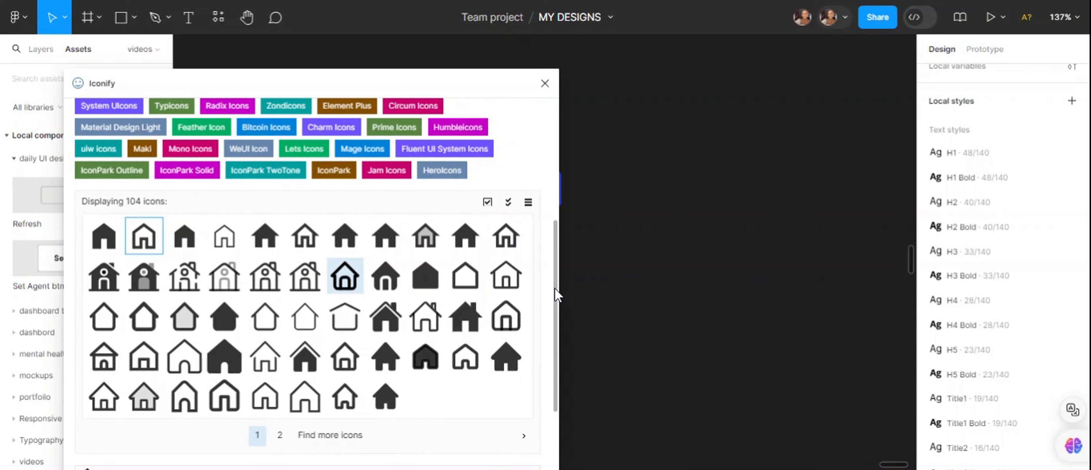
drag(554, 288, 522, 130)
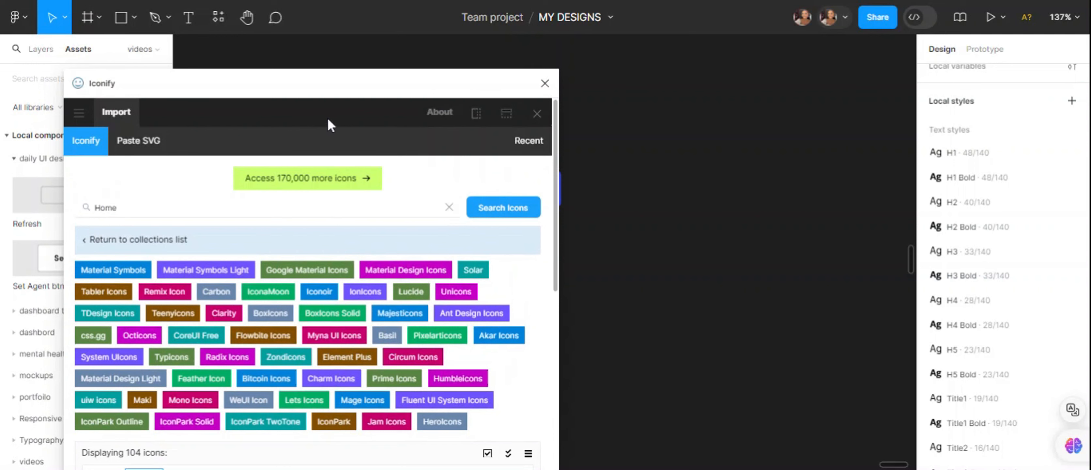
drag(335, 92, 272, 97)
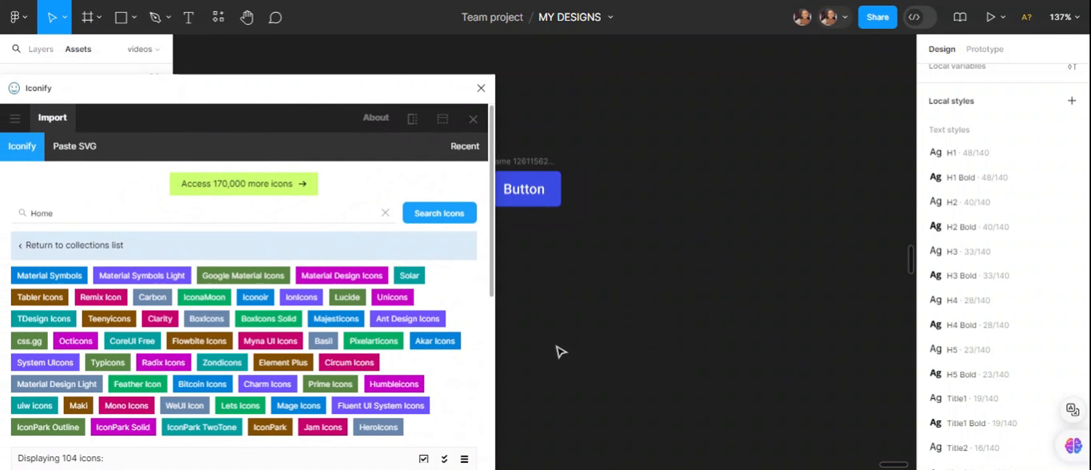
drag(493, 244, 498, 294)
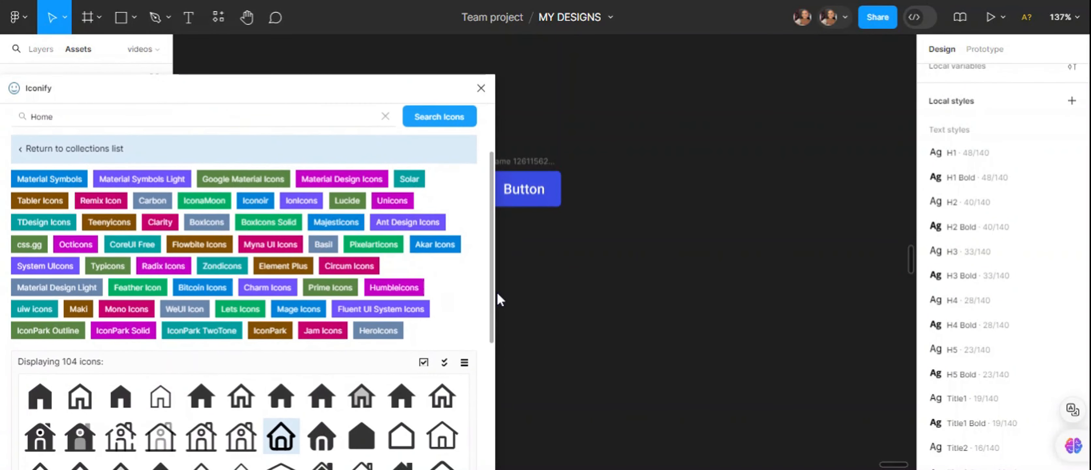
Draw a rectangle about 156 × 105 beside the blue button and place an outlined home icon on it
click(122, 25)
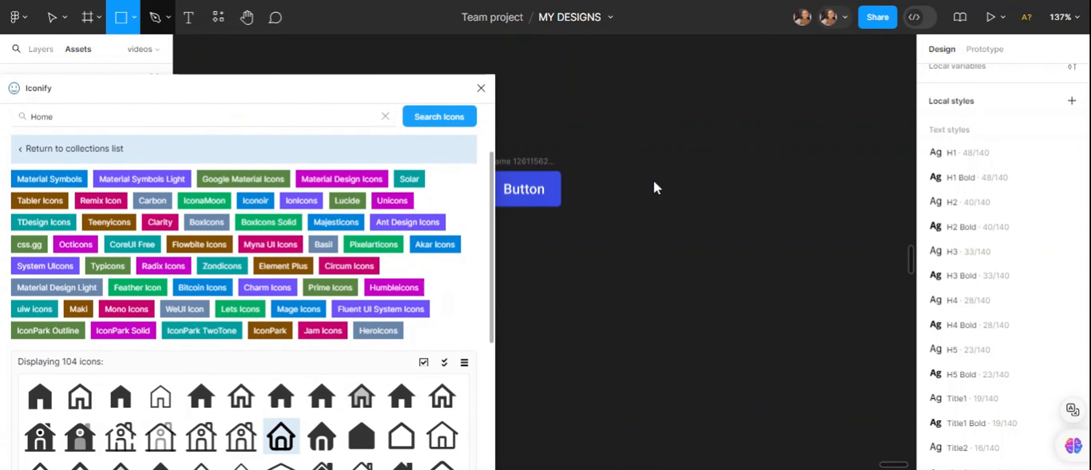
drag(617, 189, 772, 292)
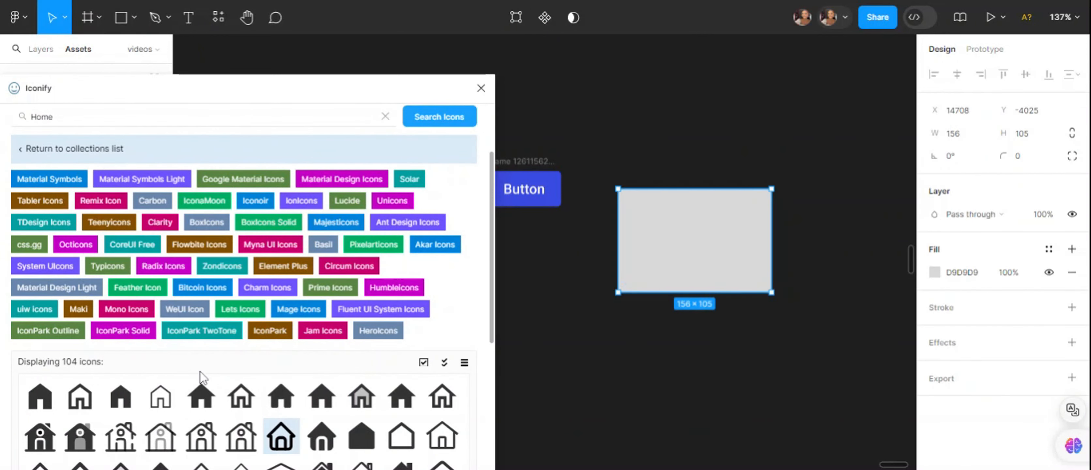
click(79, 397)
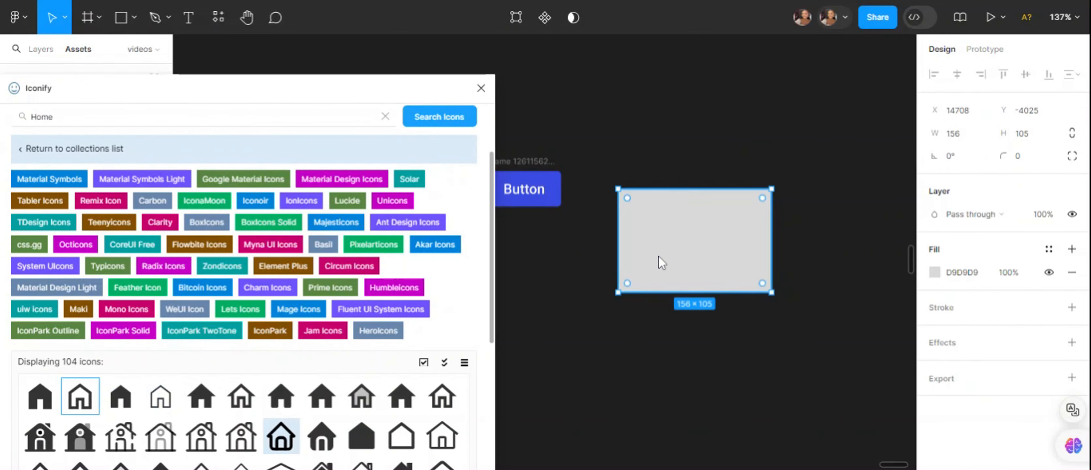
drag(80, 396, 658, 256)
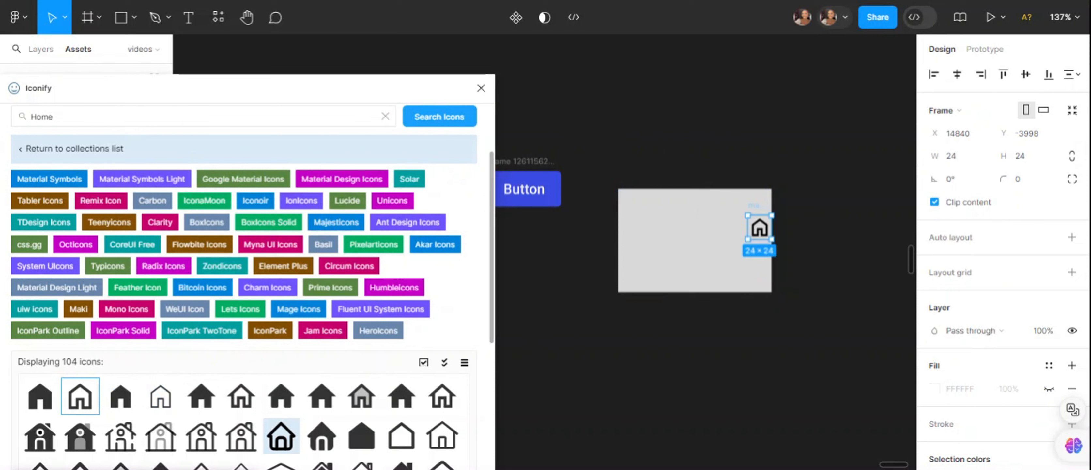
Search Iconify for "Star" icons and import a star icon onto the canvas
double_click(80, 117)
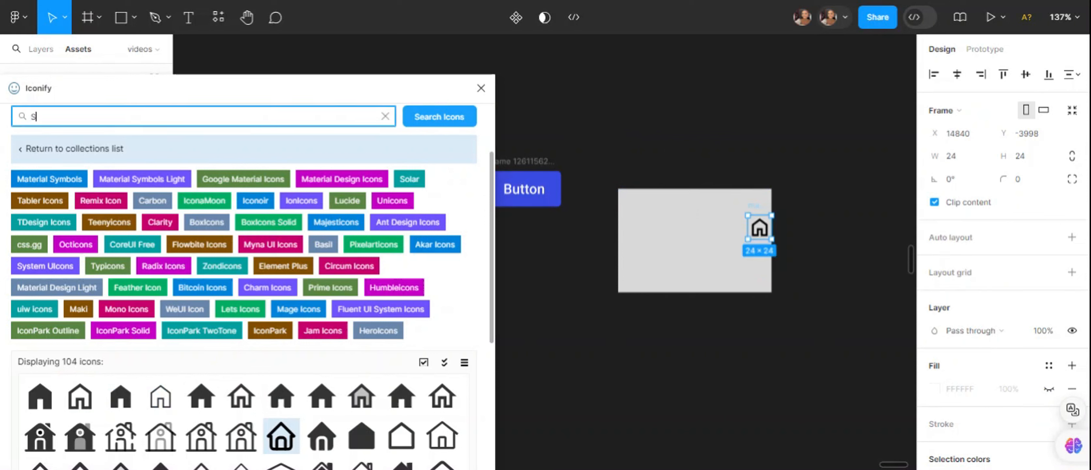
text(Star)
click(438, 116)
drag(492, 183, 493, 211)
drag(493, 211, 494, 234)
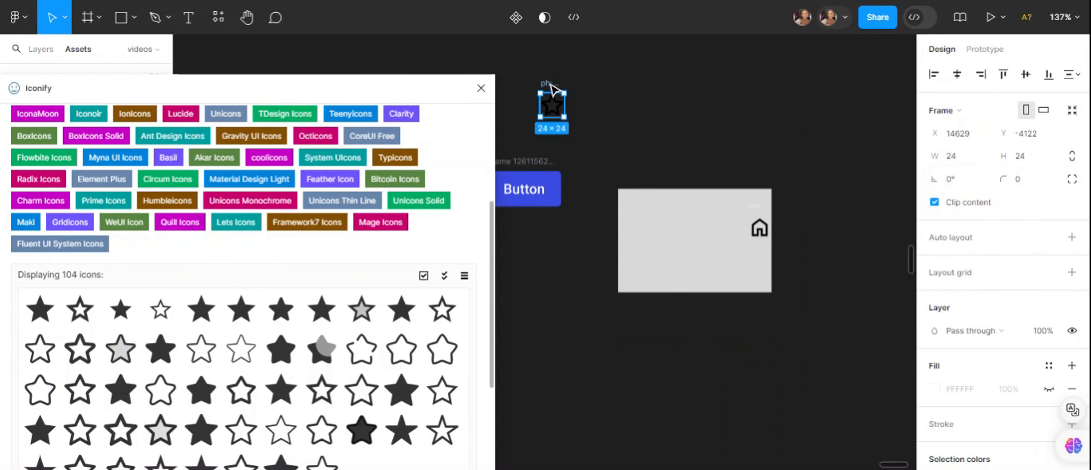
Place the star icon on the grey rectangle beside the home icon, close Iconify and show the page's layers
drag(549, 84, 706, 210)
click(678, 146)
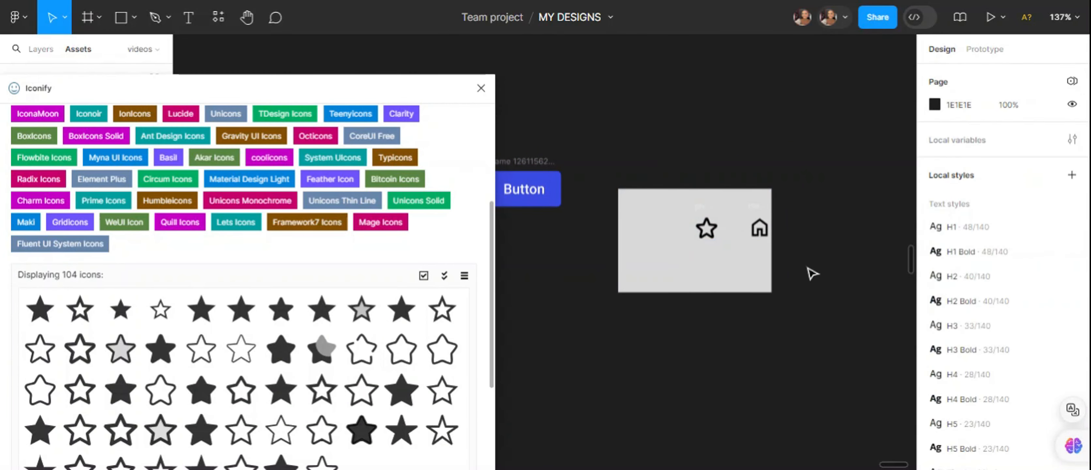
click(480, 88)
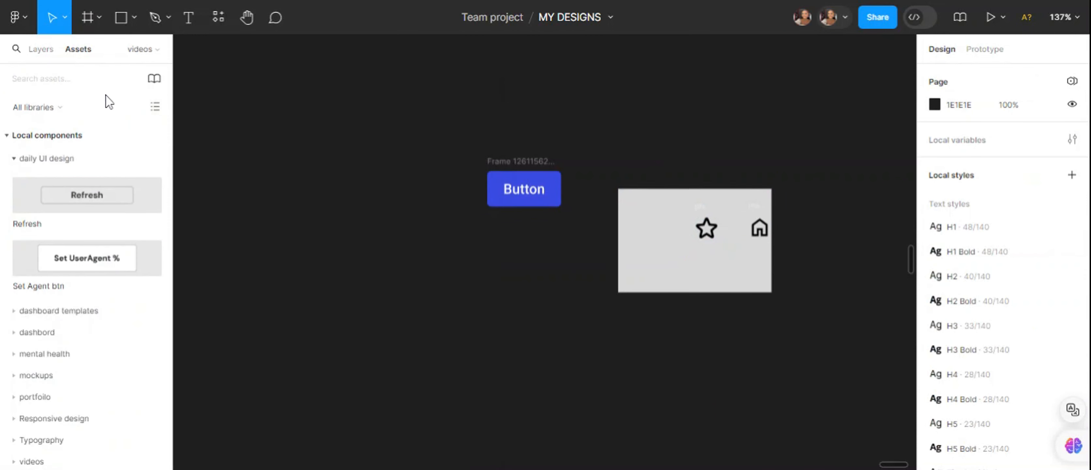
click(146, 49)
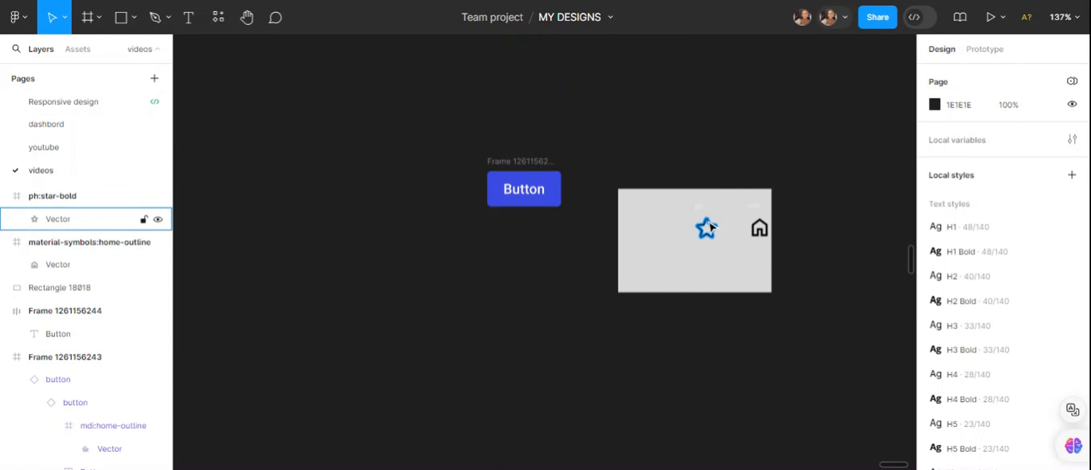
Move the home icon's vector out of its frame to below the star icon and set its fill to FFFFFF
drag(761, 238, 677, 237)
click(676, 245)
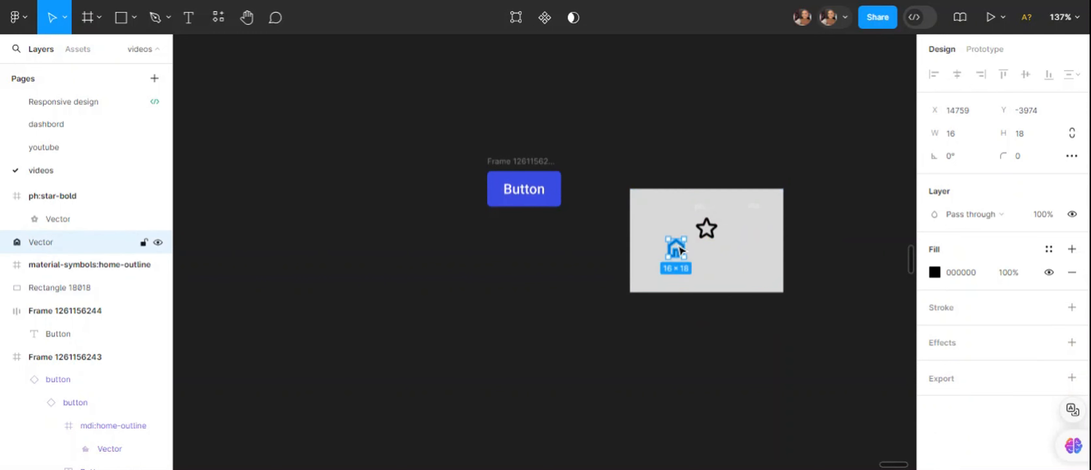
click(935, 272)
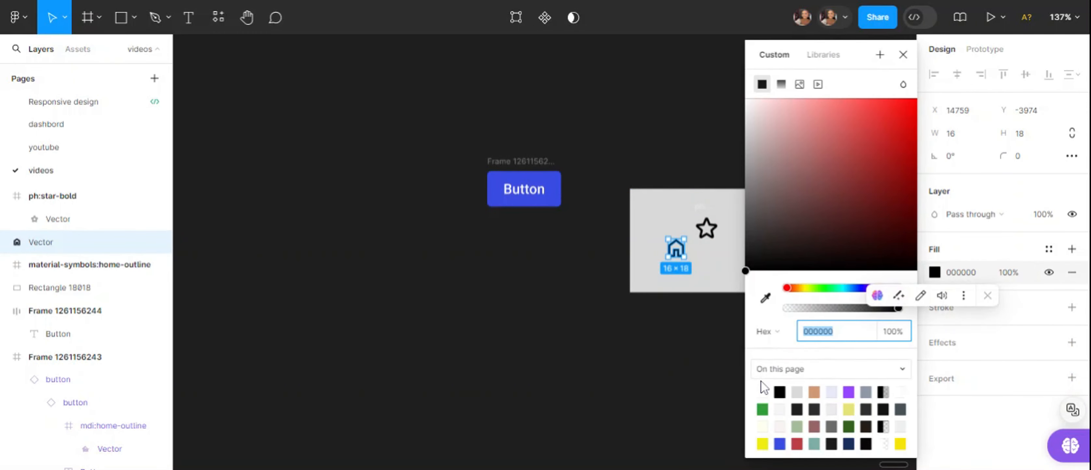
click(763, 392)
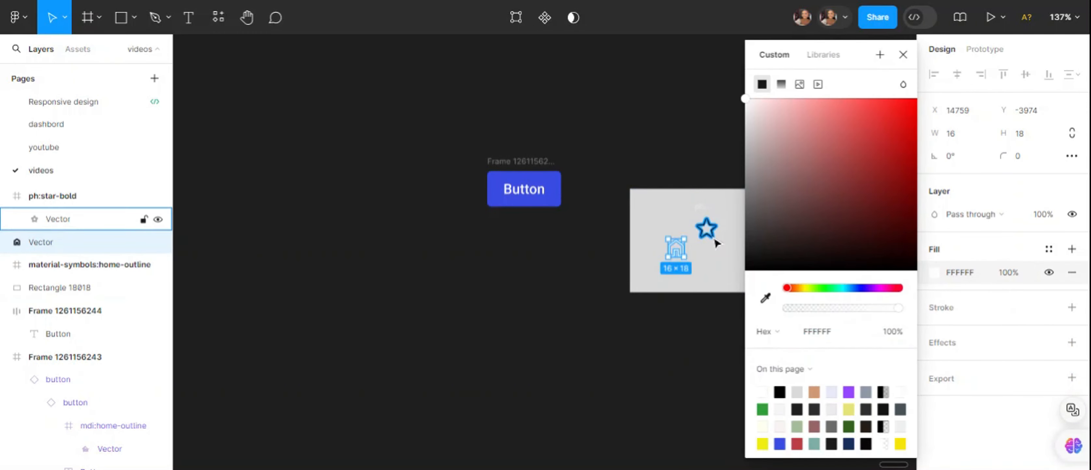
Set the star icon vector's fill to FFFFFF
click(706, 229)
click(935, 366)
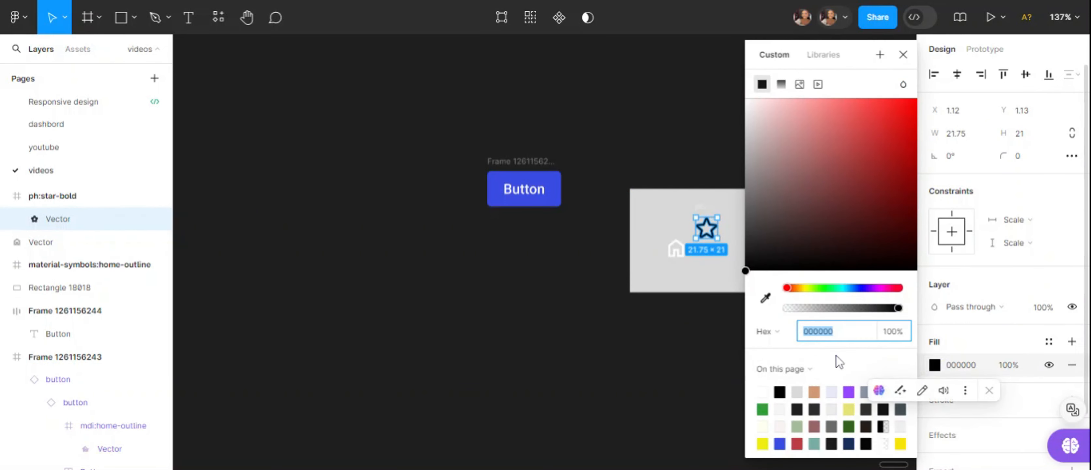
click(763, 390)
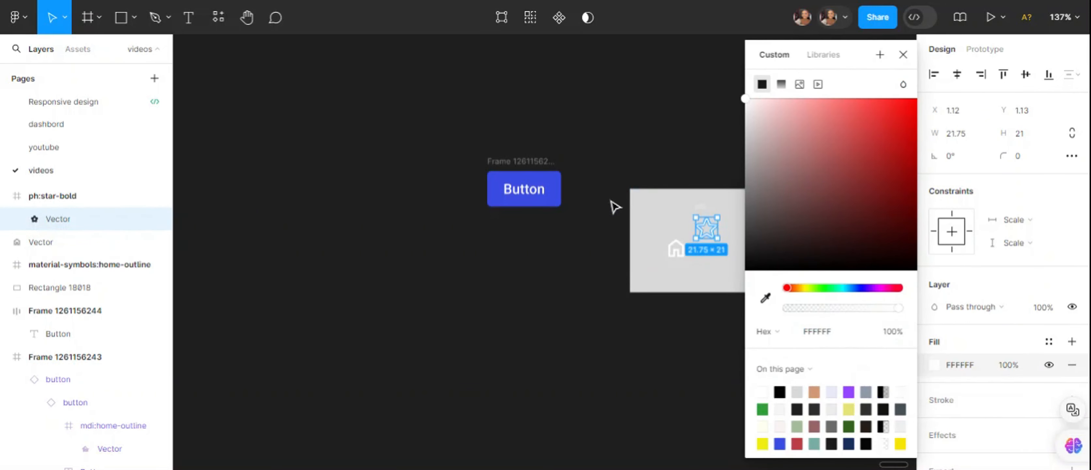
Move the blue button frame away from the rectangle and insert the white home icon before its label
drag(514, 163, 453, 153)
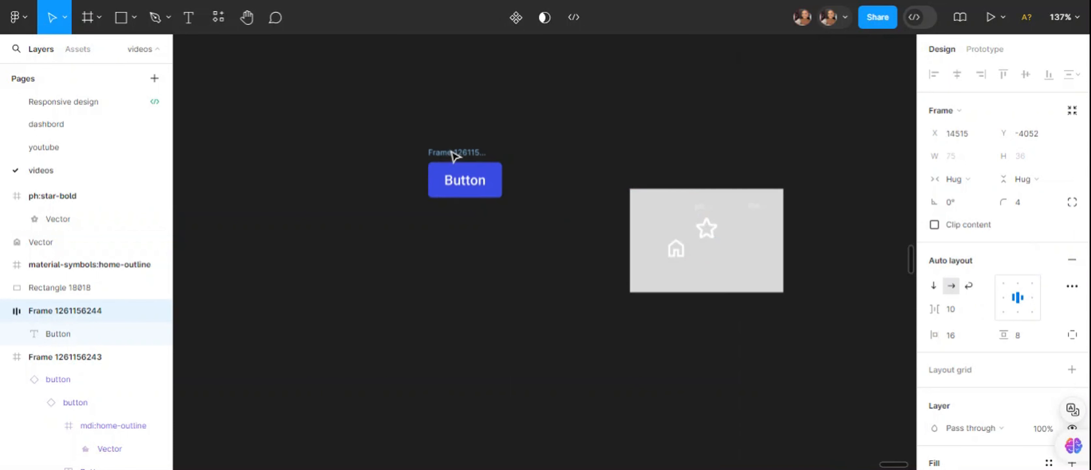
click(681, 256)
drag(580, 217, 441, 185)
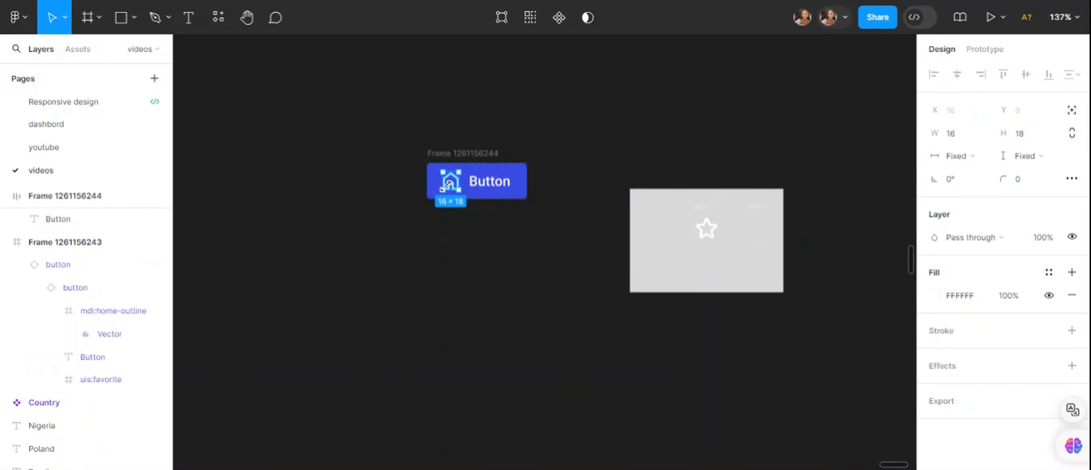
click(488, 257)
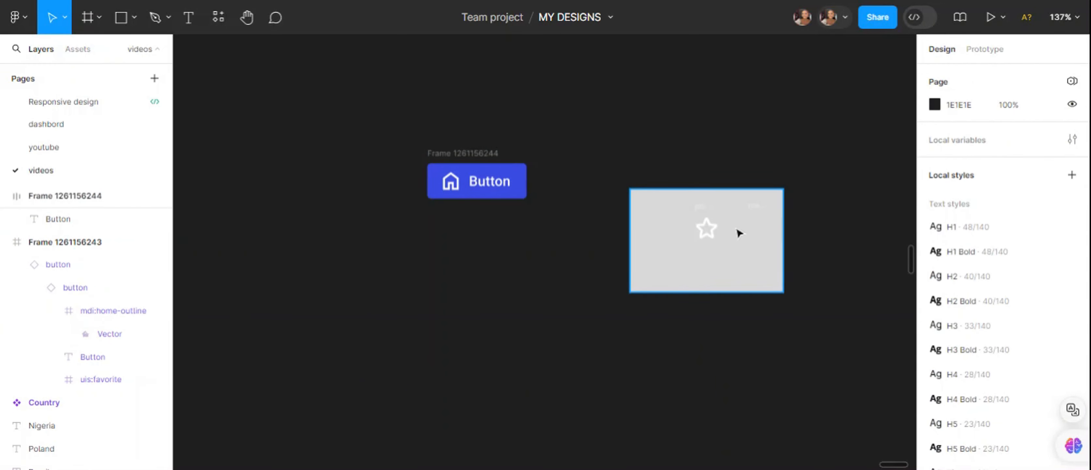
Insert the white star icon after the button's label and shift the button frame slightly
ctrl+click(705, 230)
drag(706, 232, 521, 191)
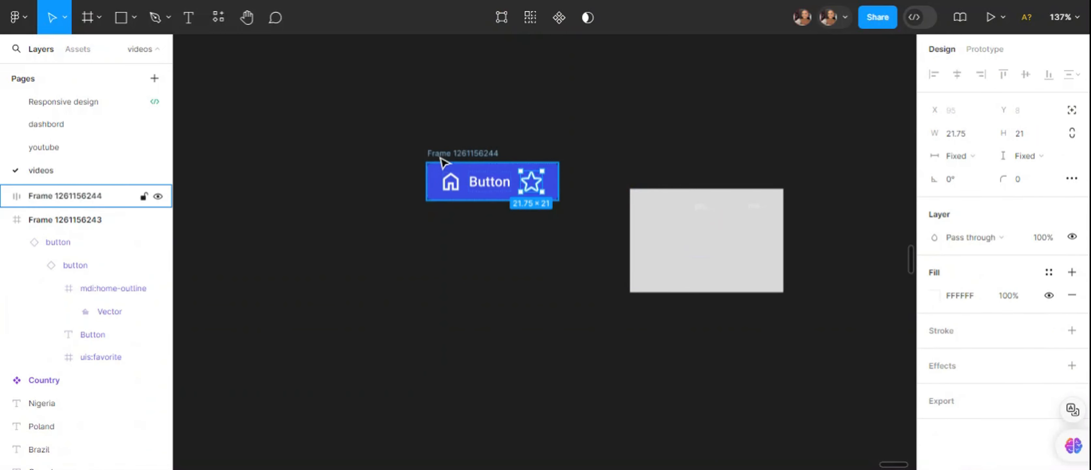
drag(447, 157, 426, 161)
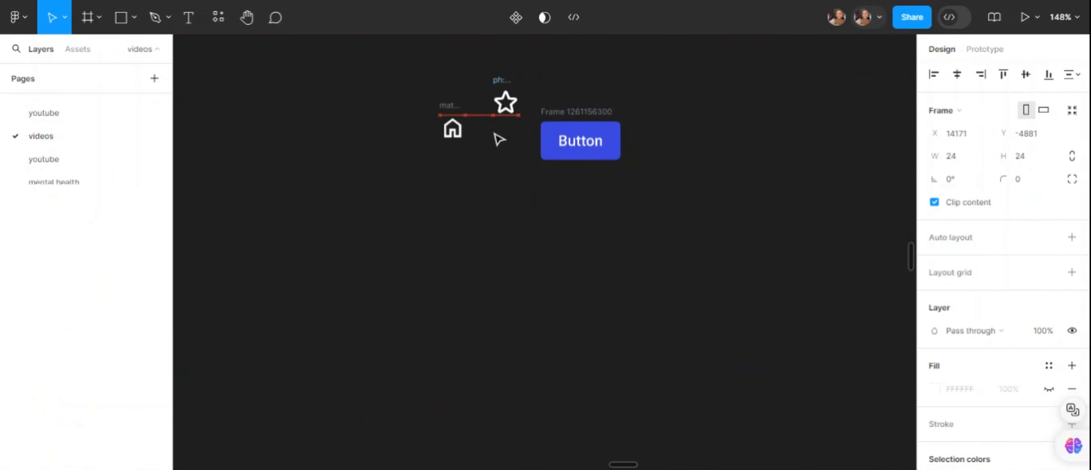
Move the star icon frame below the home icon and rename it Star
drag(497, 139, 491, 171)
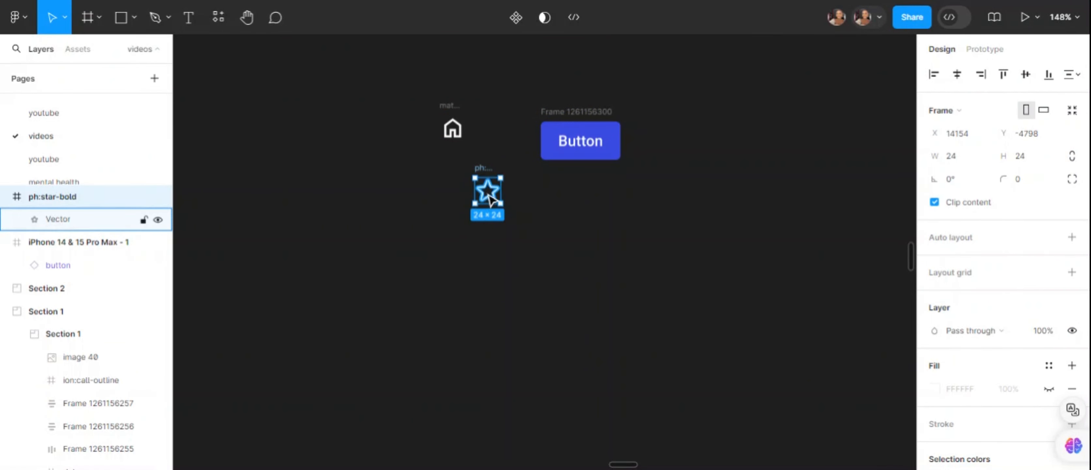
double_click(483, 168)
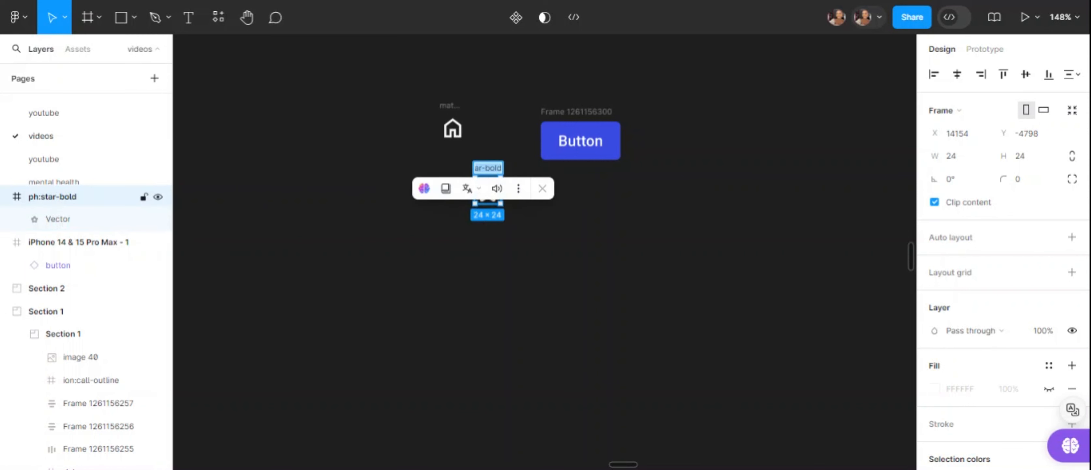
key(BackSpace)
text(St)
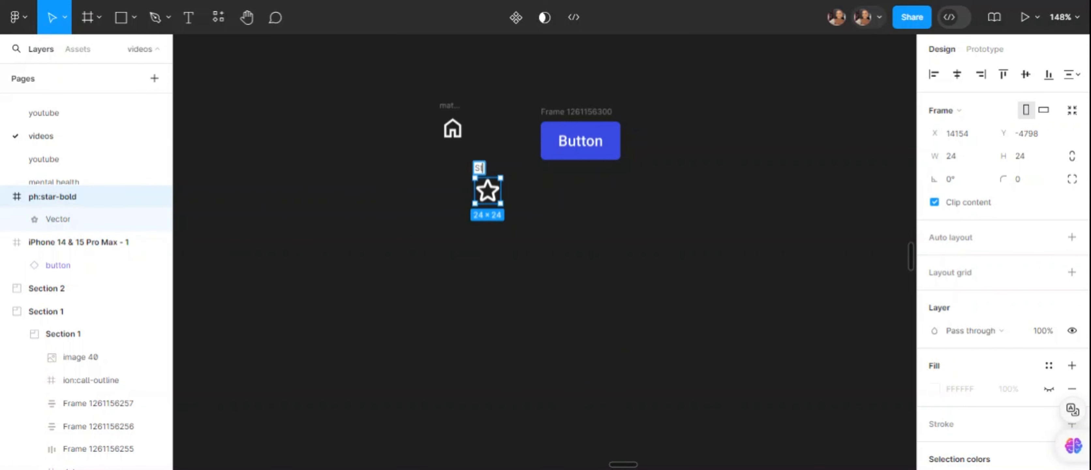
text(ar)
key(Return)
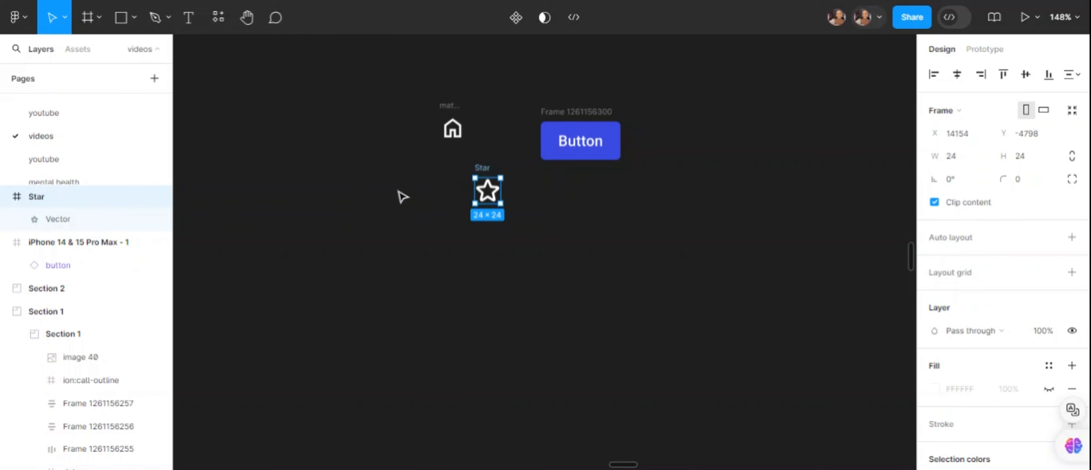
Rename the material-symbols:home-outline icon frame as Home
click(452, 116)
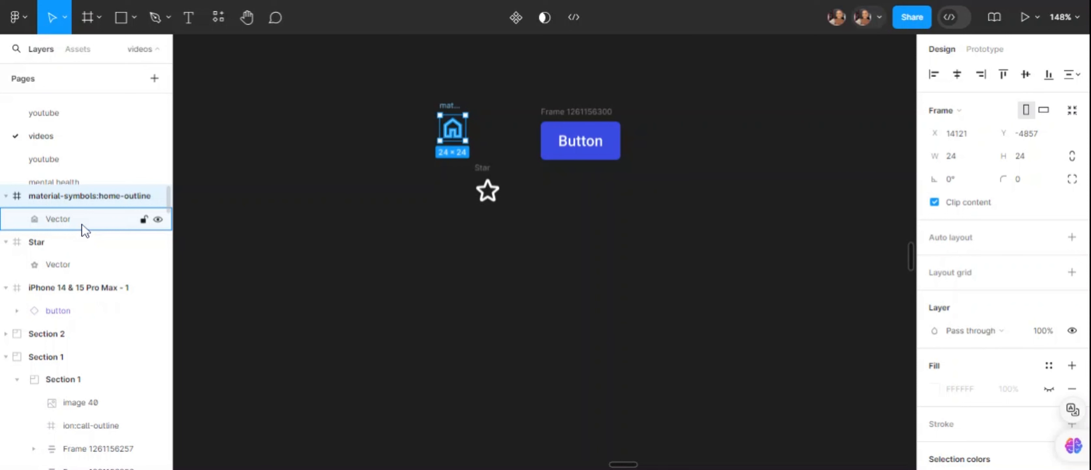
click(460, 102)
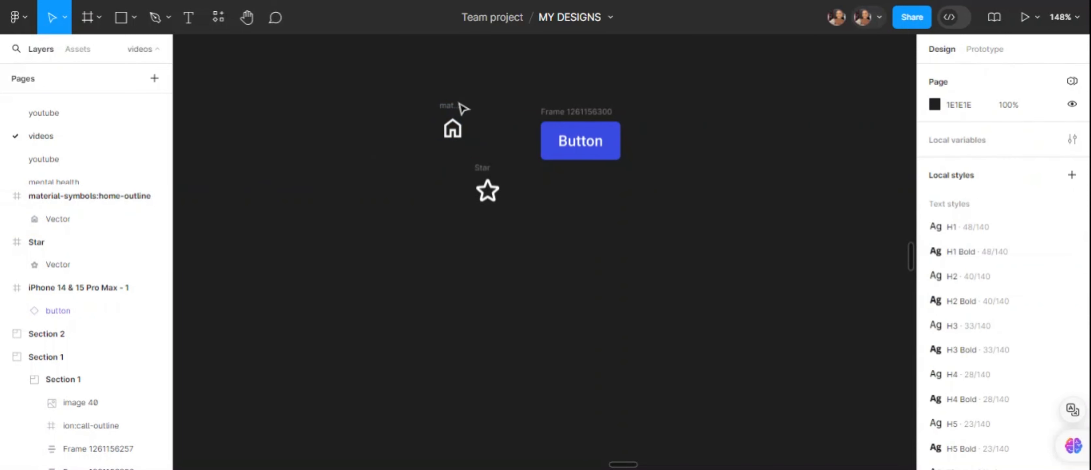
double_click(460, 102)
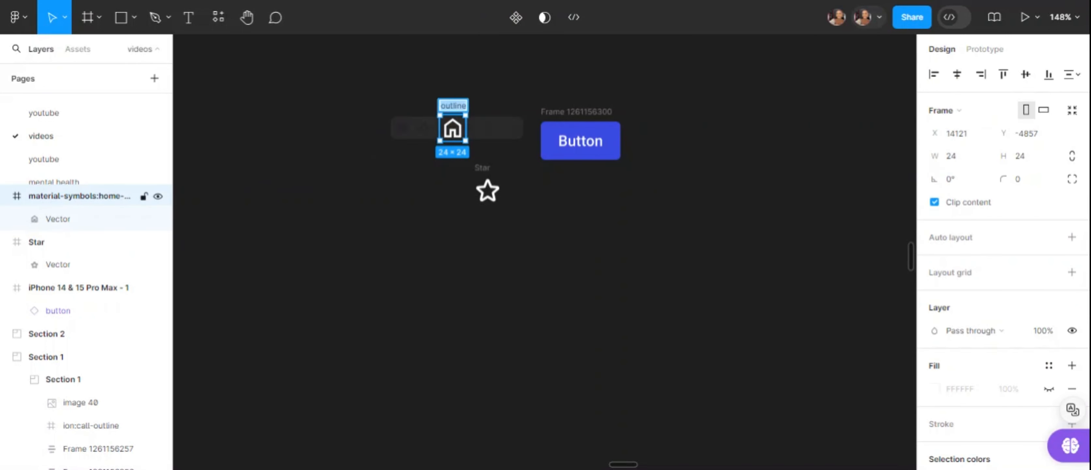
text(Home)
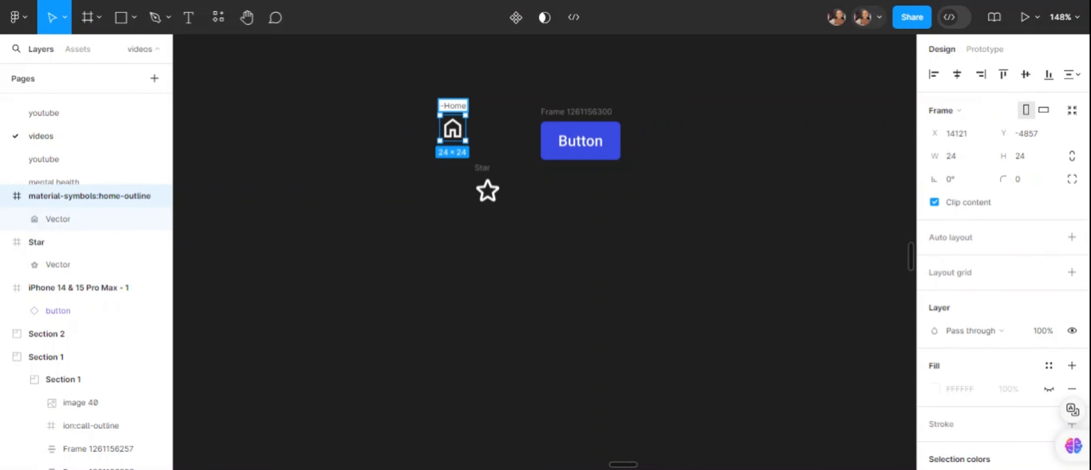
key(ctrl+a)
key(BackSpace)
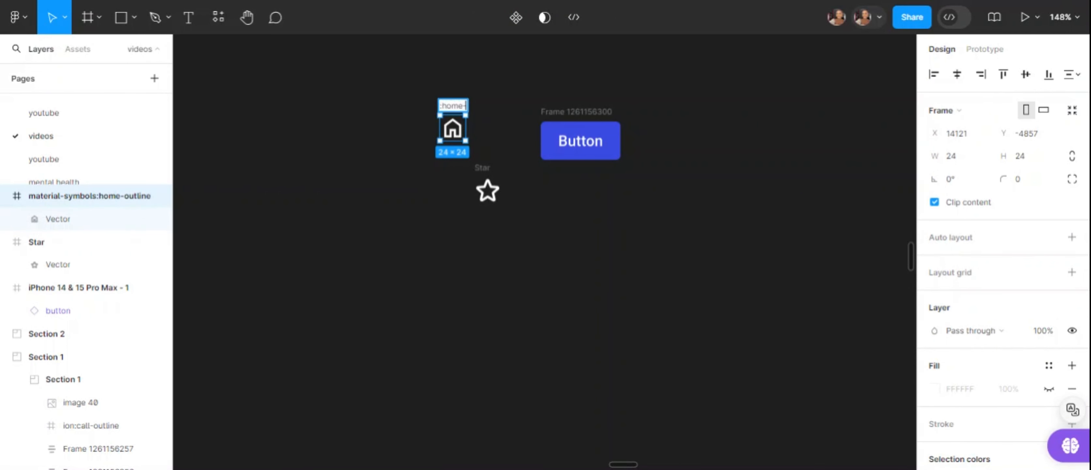
key(BackSpace)
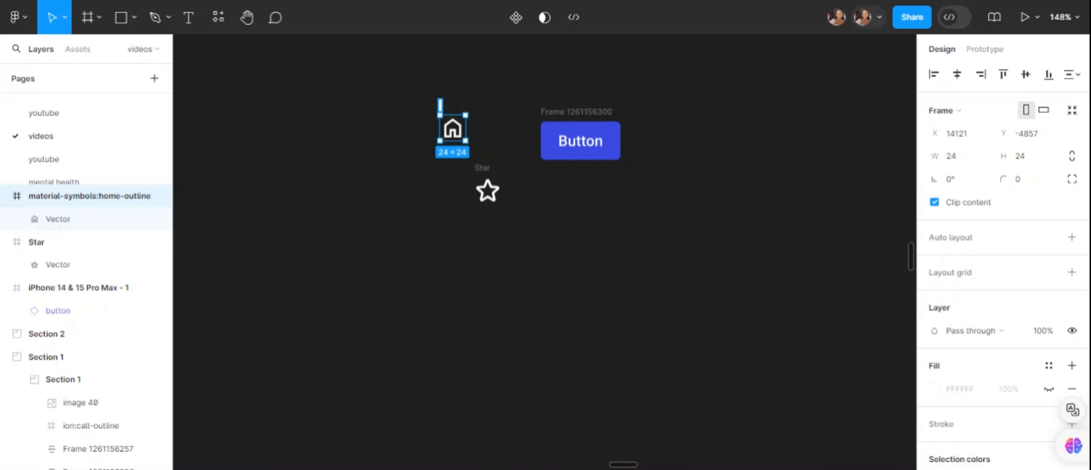
text(Home)
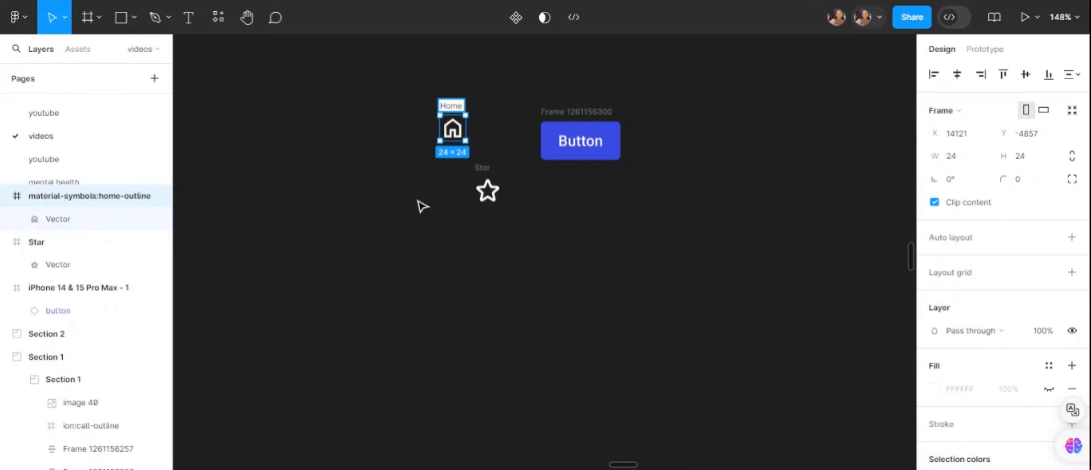
click(439, 228)
Insert the Home icon frame before the blue button's label and the Star icon frame after it
drag(455, 123, 546, 141)
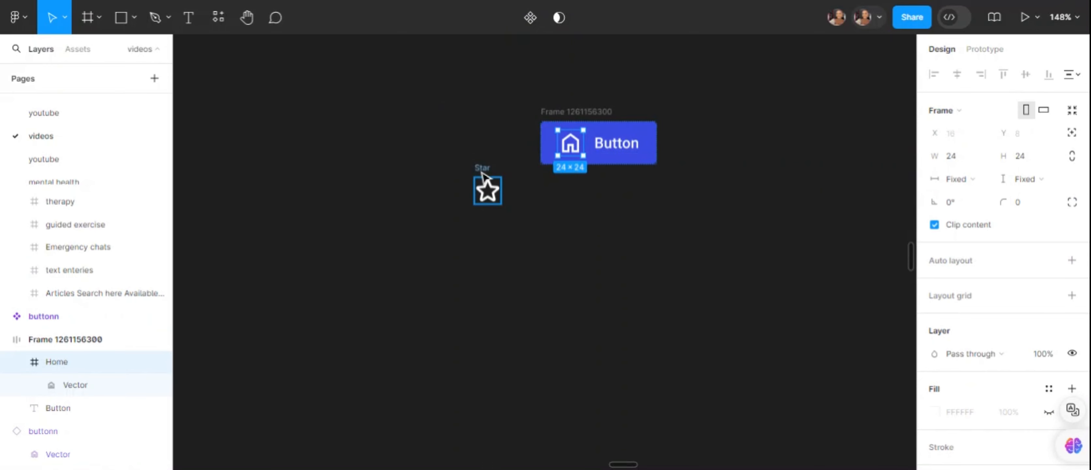
drag(484, 176, 646, 136)
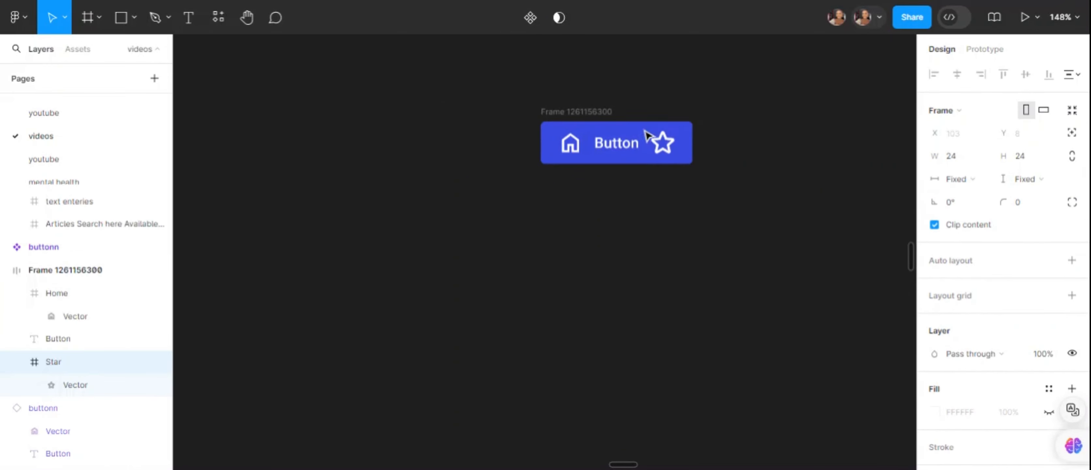
click(728, 212)
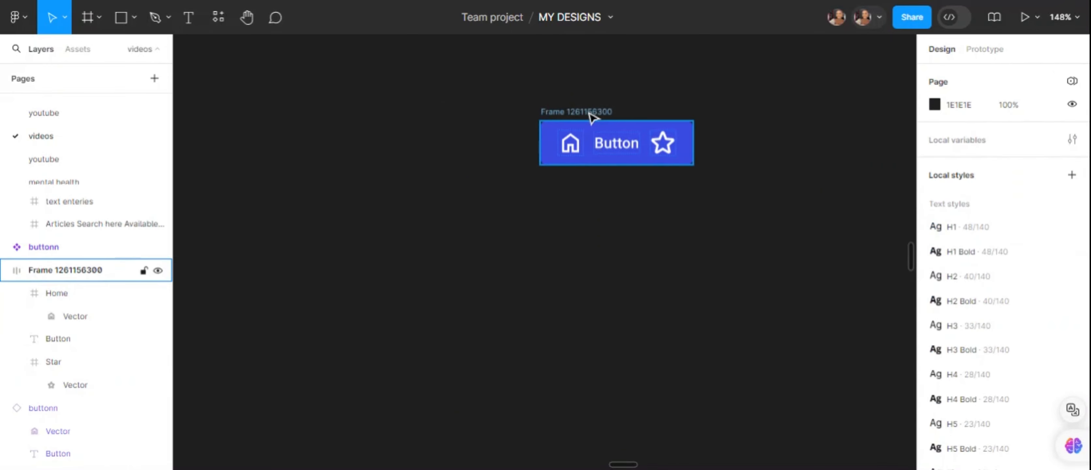
Shift the button frame sideways and set the height of its Button text to 24
click(592, 116)
drag(592, 116, 543, 115)
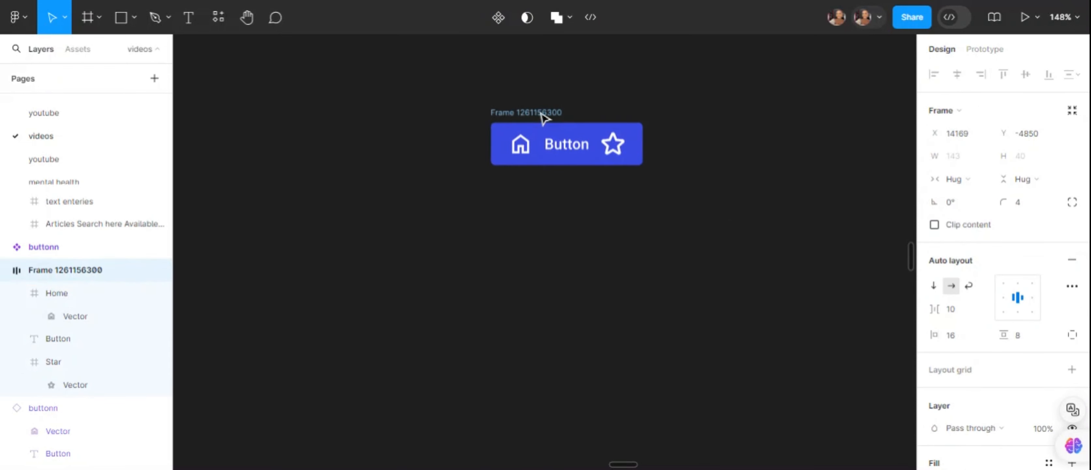
click(564, 151)
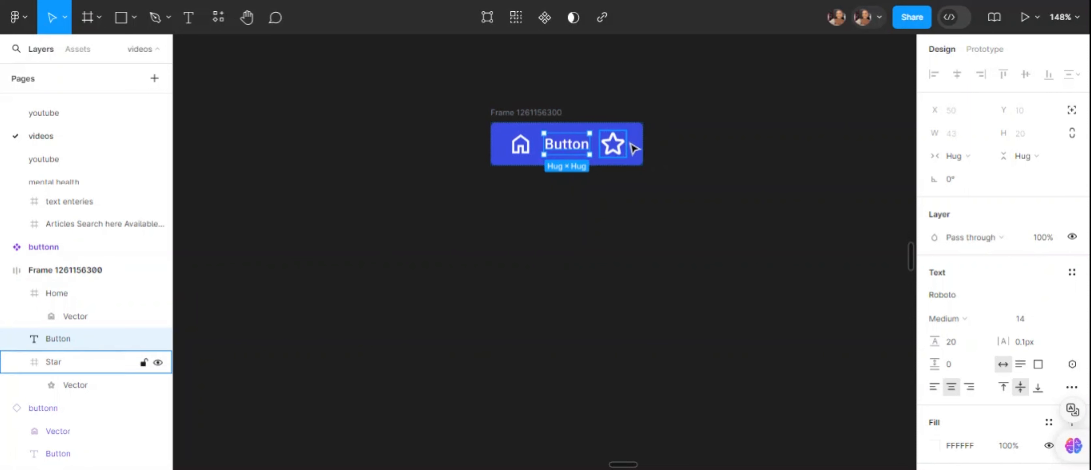
click(1036, 135)
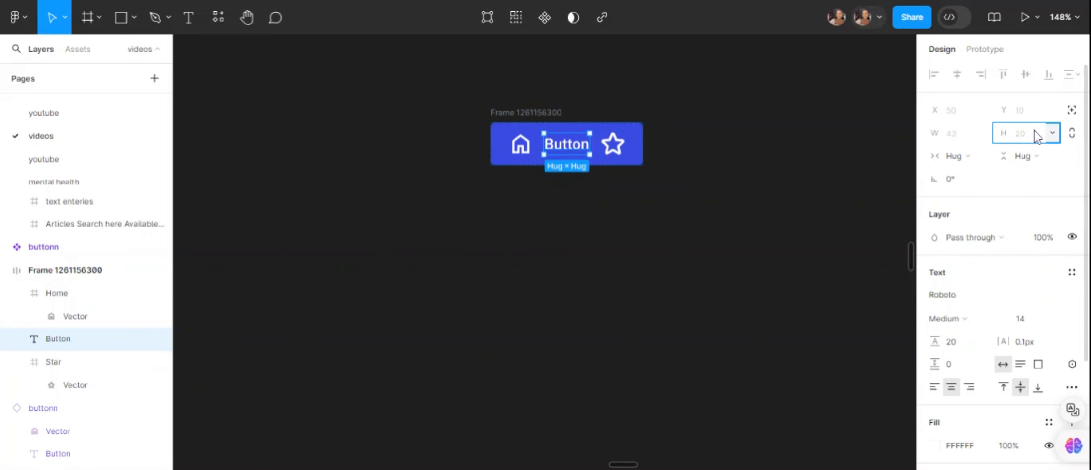
text(24)
key(Return)
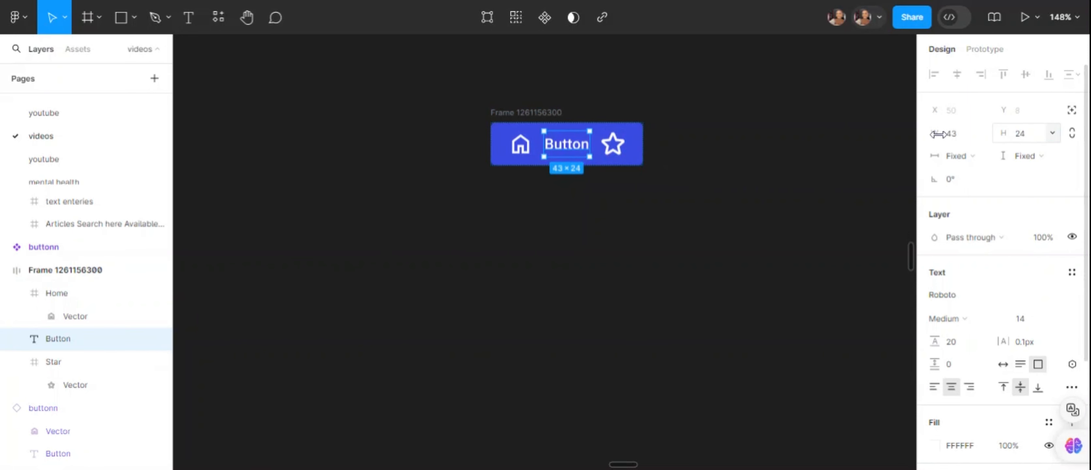
Reposition the blue button frame and convert it into a component
click(627, 150)
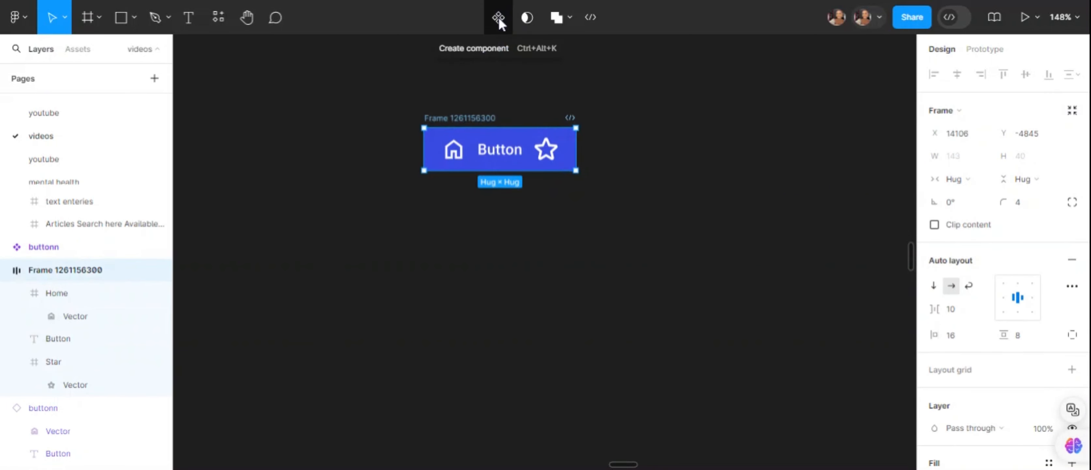
click(498, 18)
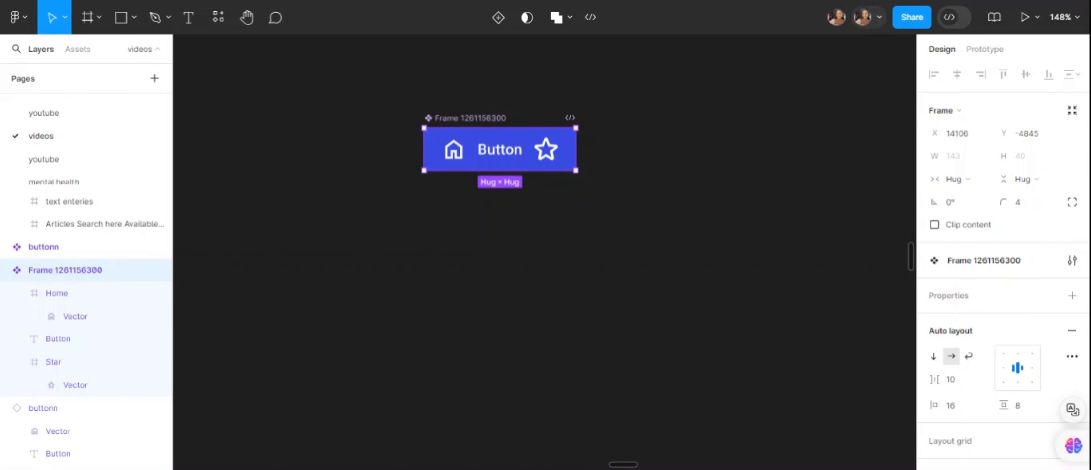
Create a visibility property named Show Home with value True for the Home icon in the button component
click(455, 160)
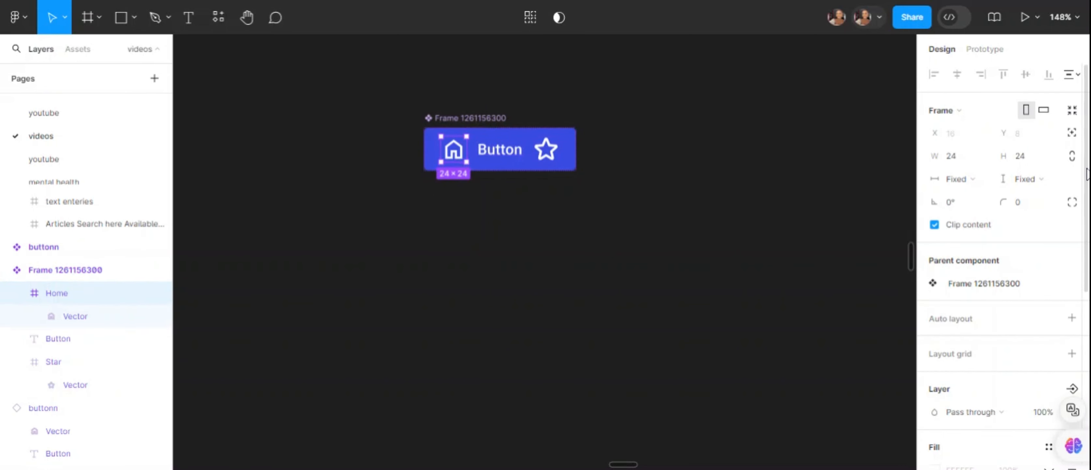
scroll(1085, 166, down, 5)
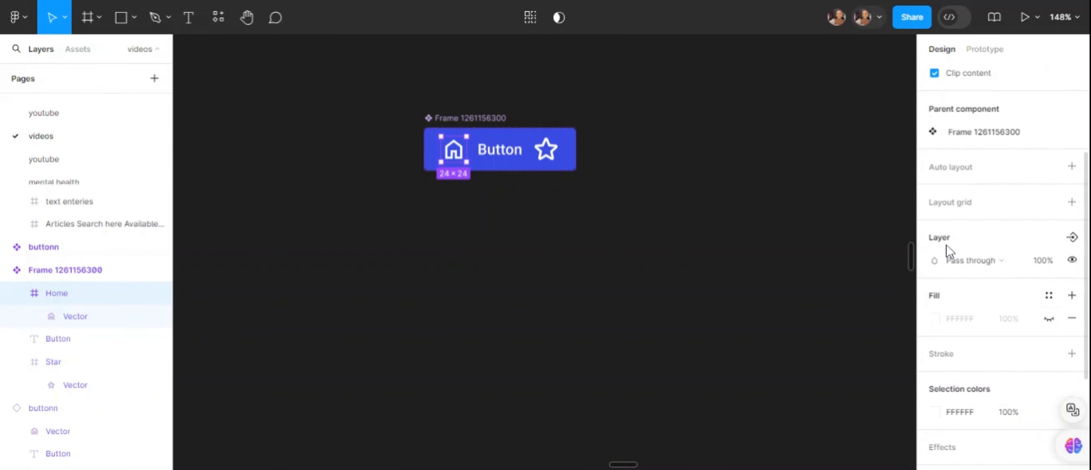
click(1072, 237)
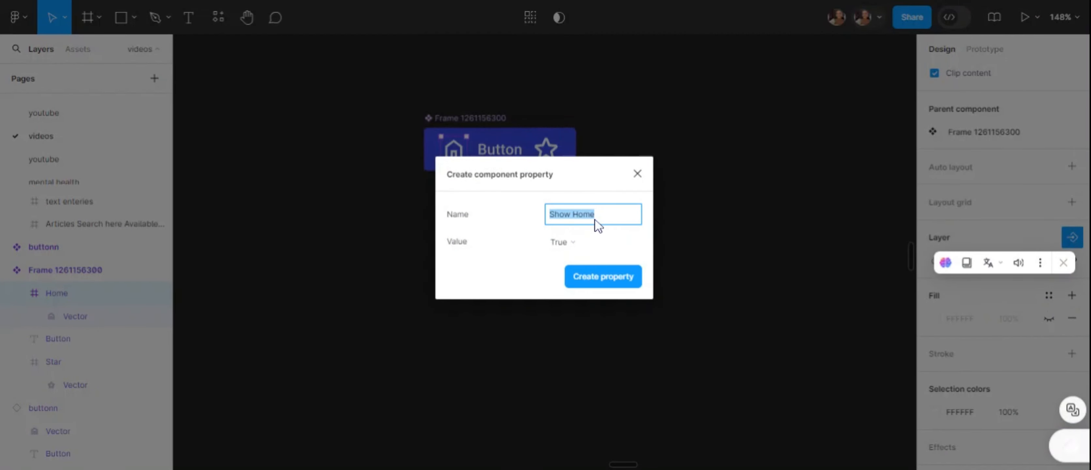
click(606, 276)
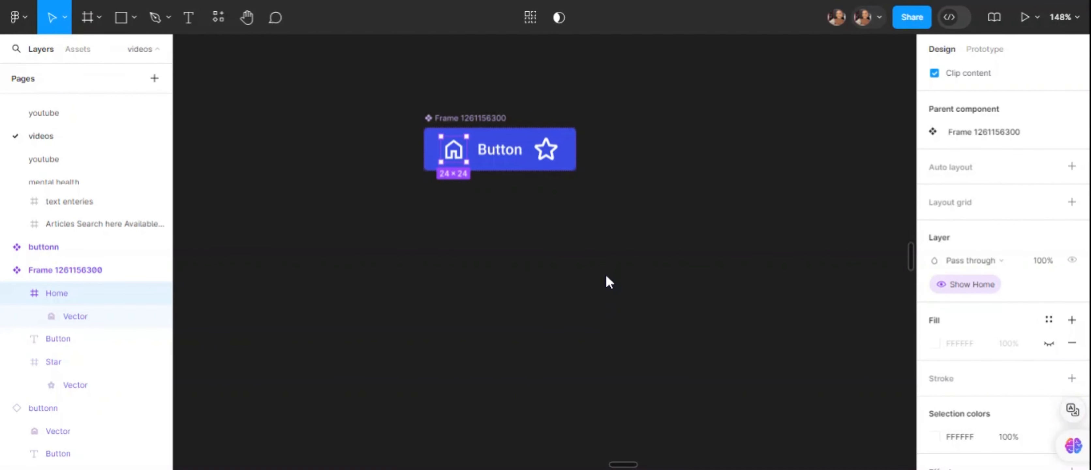
Create a separate visibility property named Show Star with value True for the Star icon in the button component
click(550, 158)
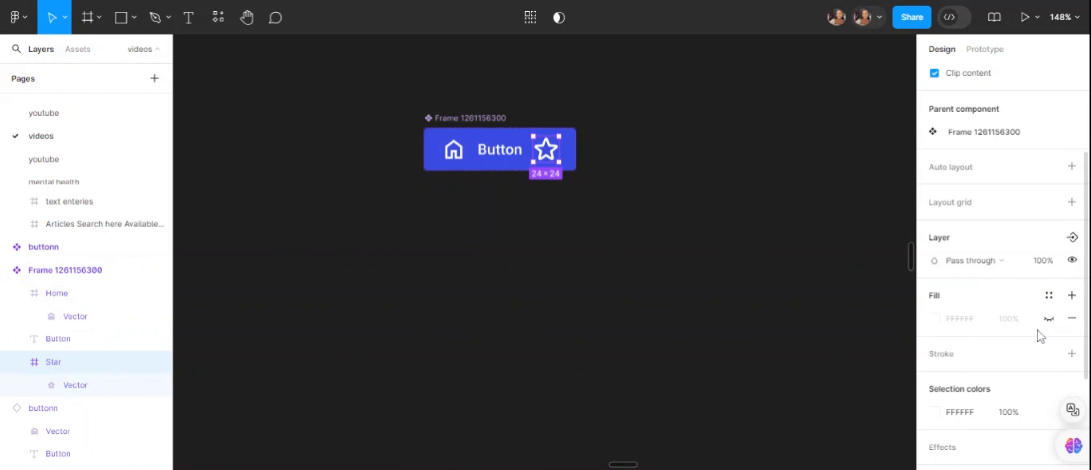
click(1073, 238)
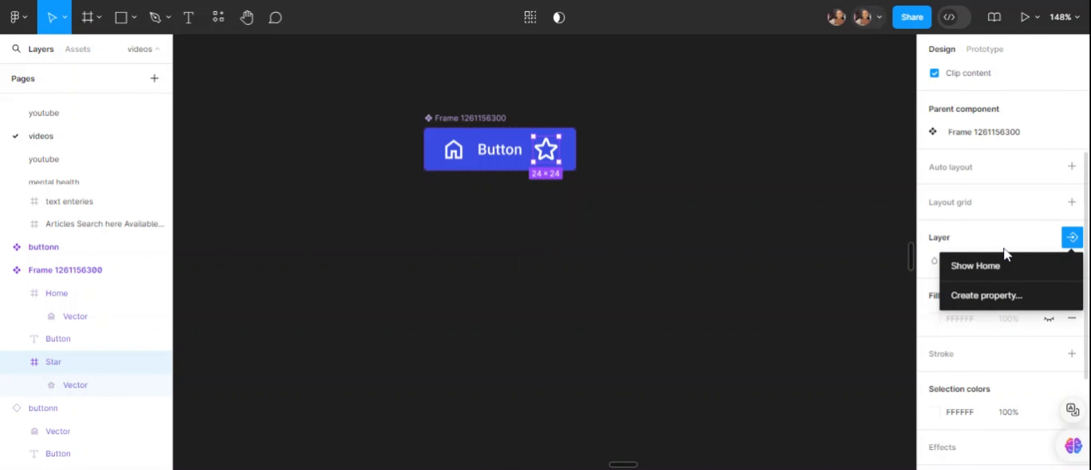
click(982, 295)
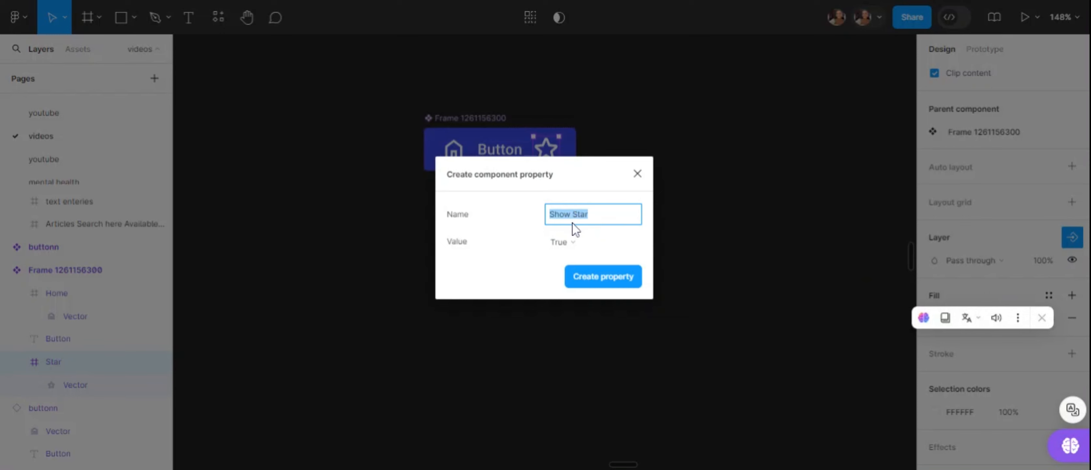
click(628, 282)
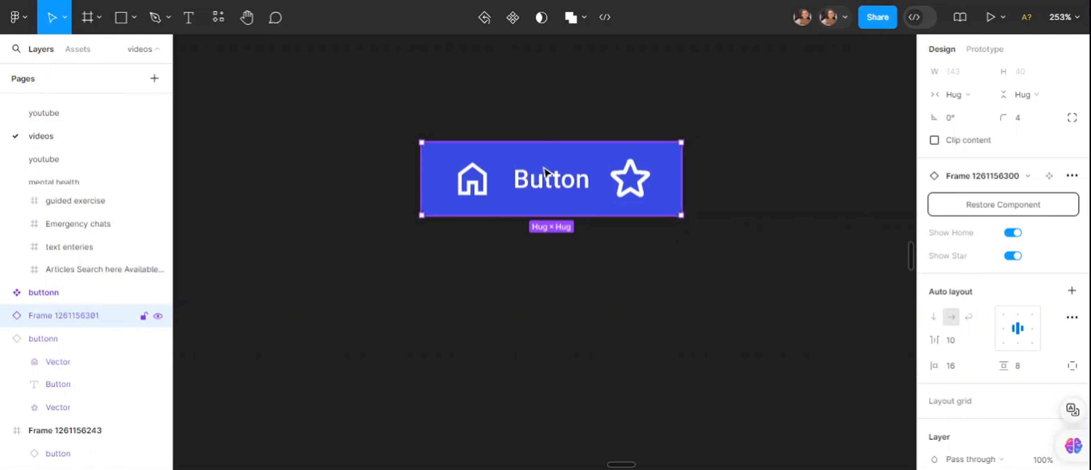
Turn off the Show Home property on the blue button instance to hide its Home icon
click(1012, 235)
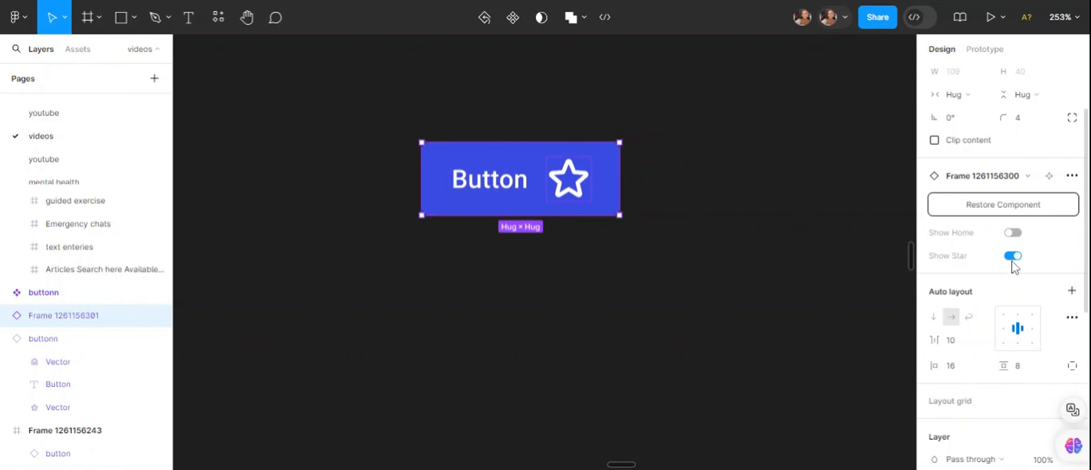